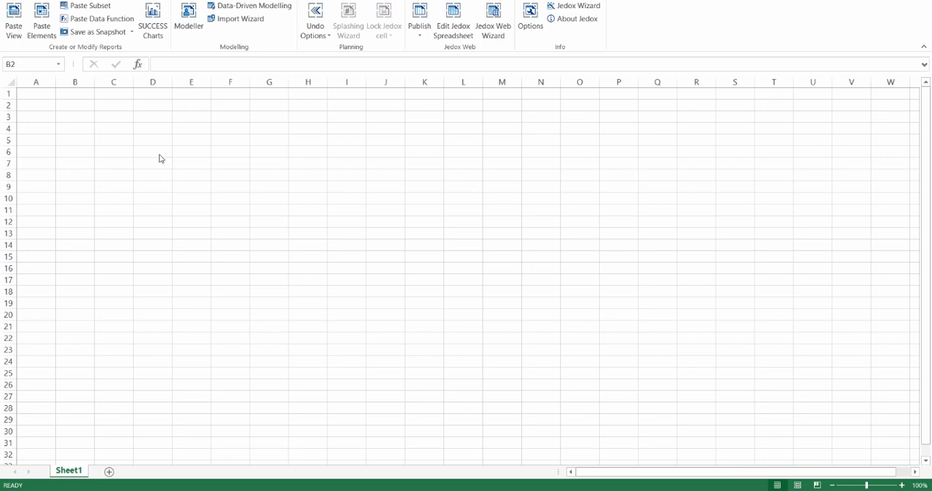
Paste a view of the Sales cube with Items on the rows and Months on the columns
click(16, 18)
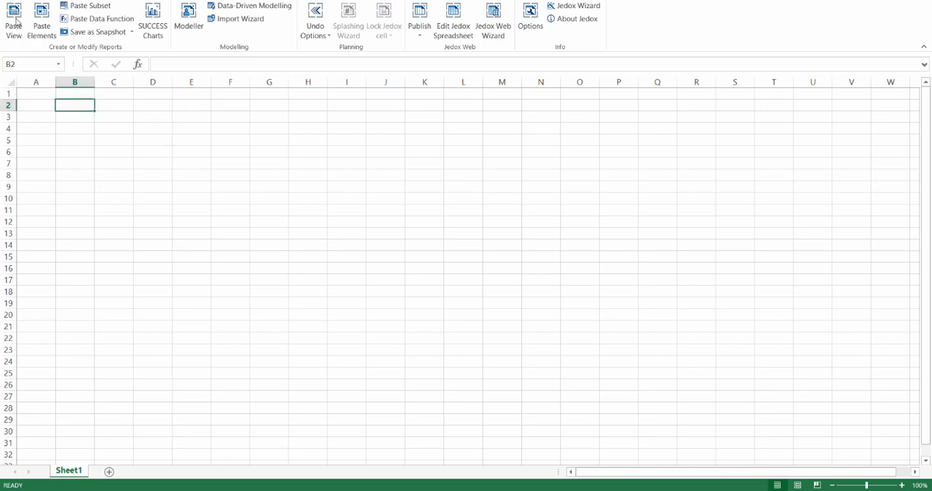
click(16, 19)
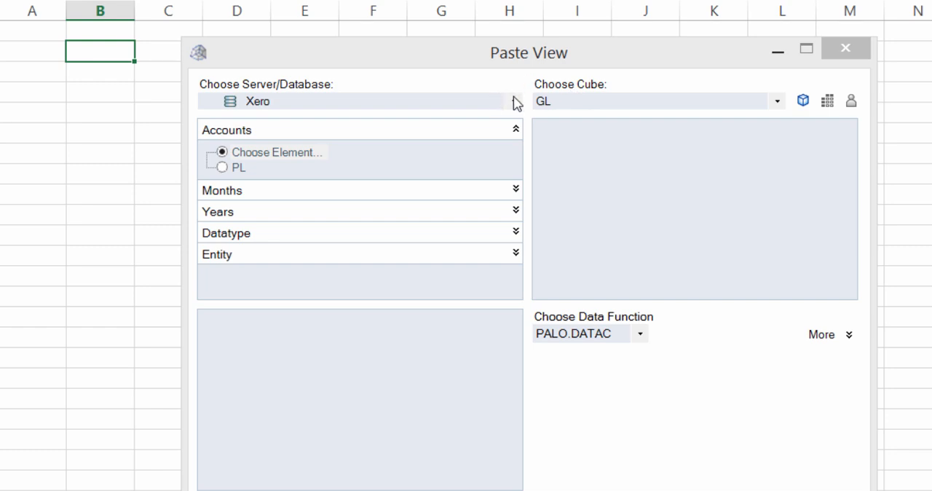
click(558, 107)
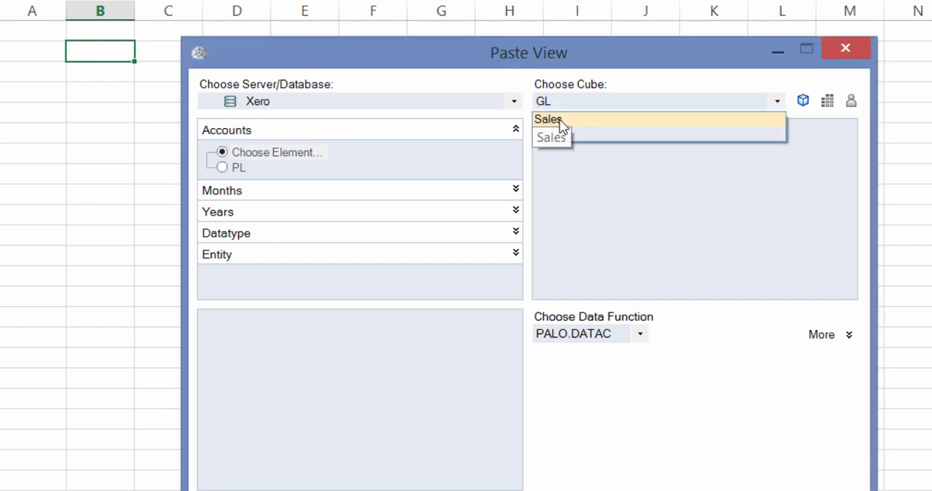
click(560, 121)
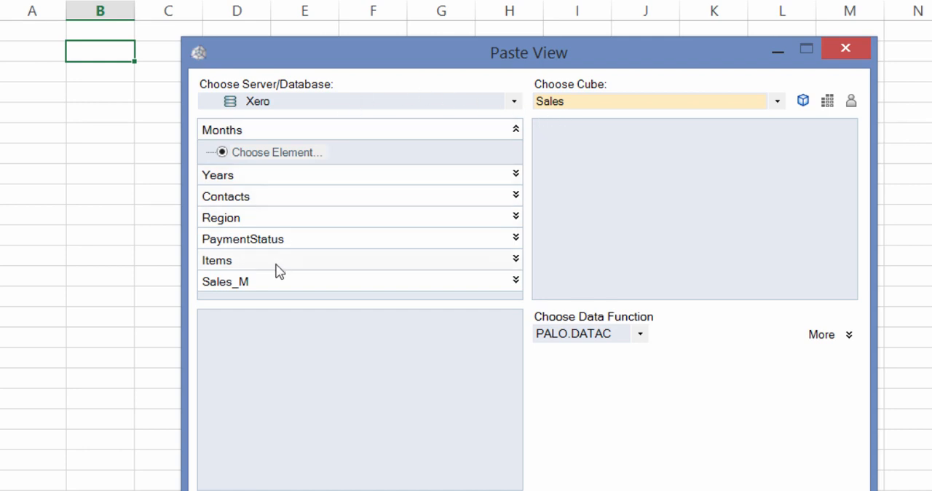
drag(278, 266, 277, 381)
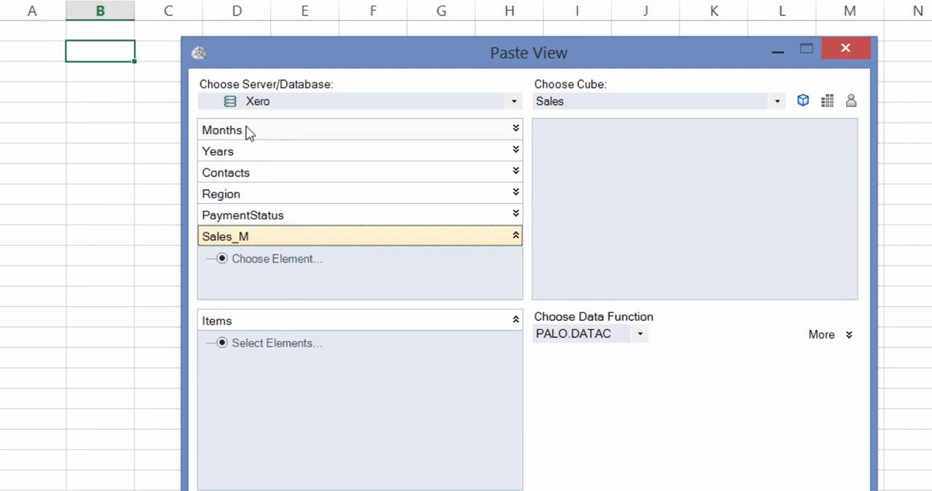
drag(247, 131, 692, 262)
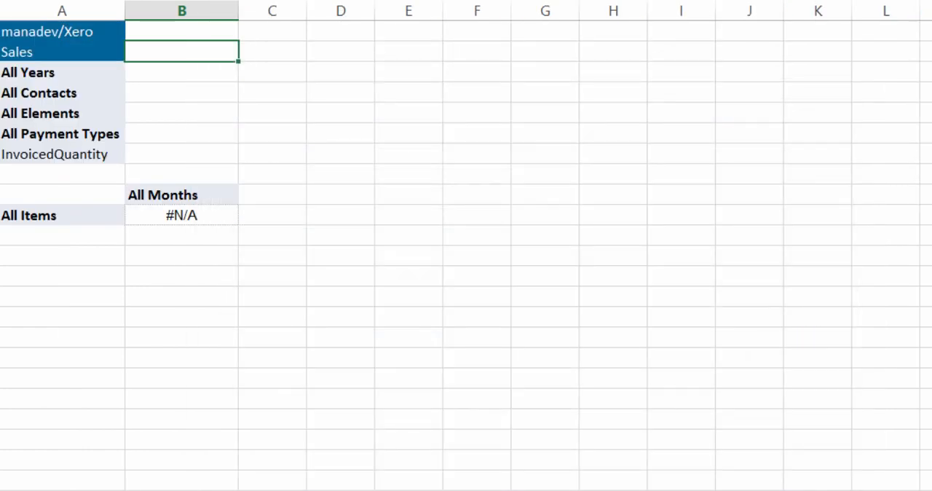
Expand All Items, All Months and Qtr 1 in the pasted view
double_click(83, 215)
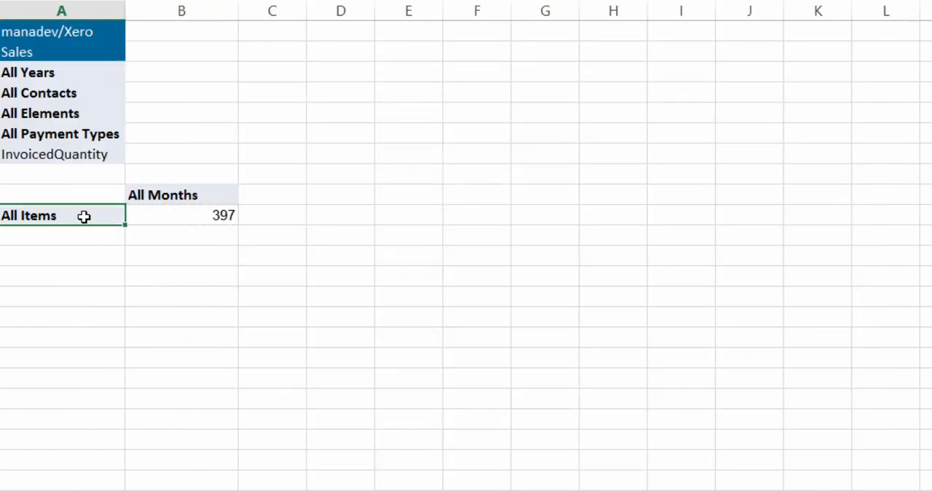
double_click(177, 196)
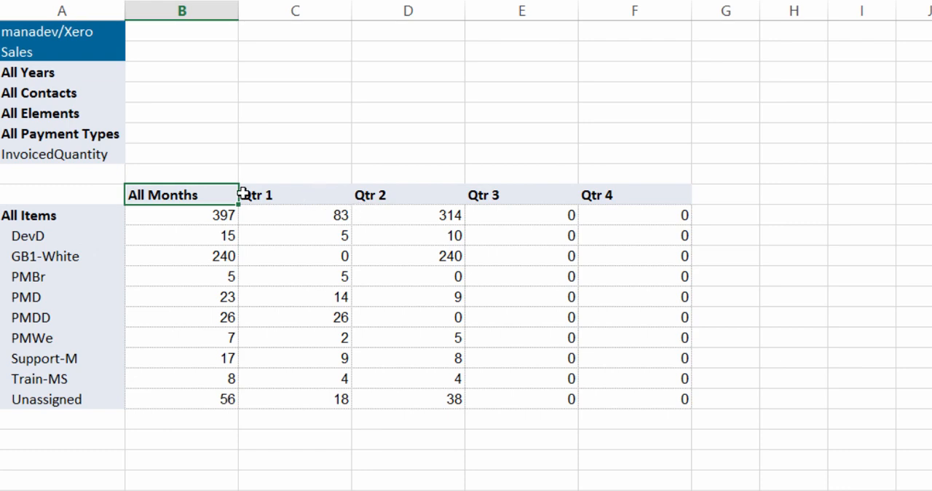
double_click(320, 200)
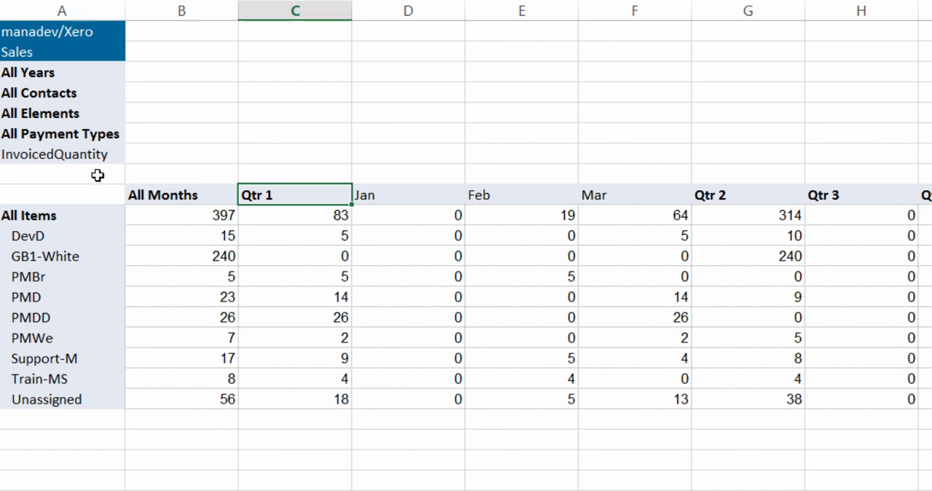
Set the year filter to 2015 and the Sales_M measure to InvoicedUnitAmount
double_click(69, 73)
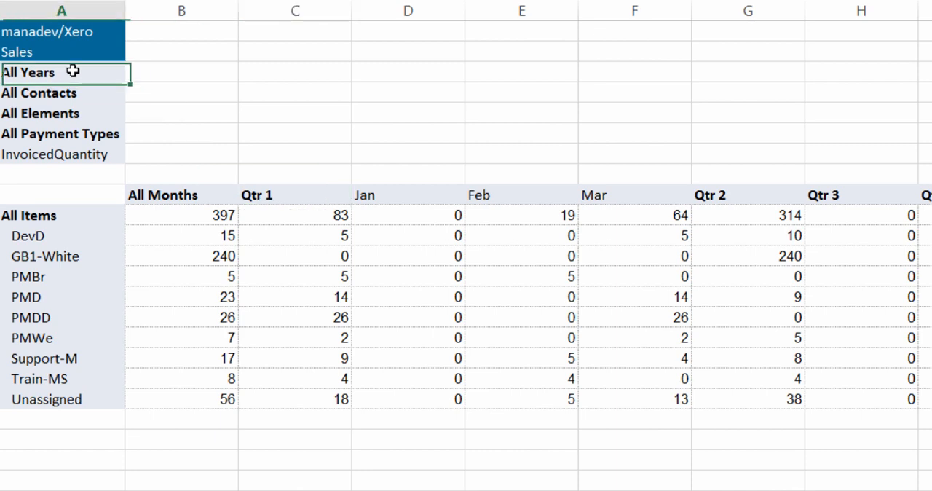
click(216, 122)
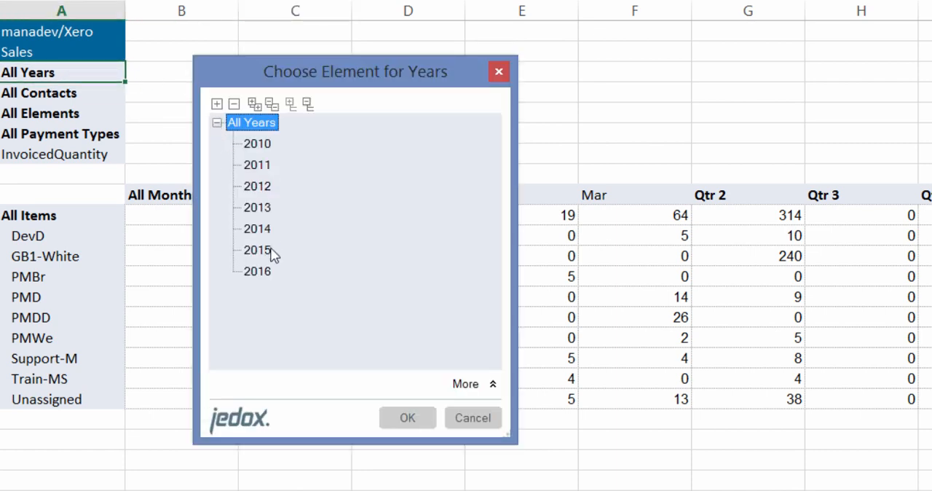
click(265, 249)
double_click(265, 250)
double_click(109, 155)
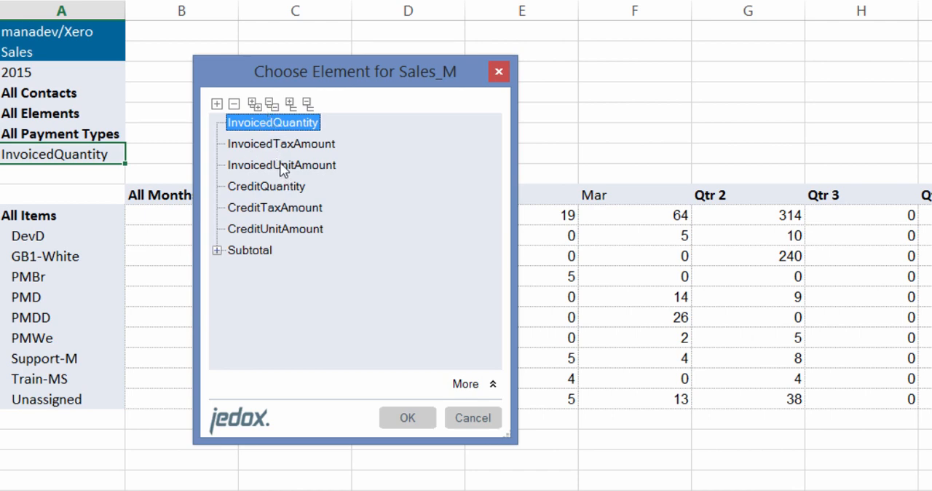
double_click(282, 165)
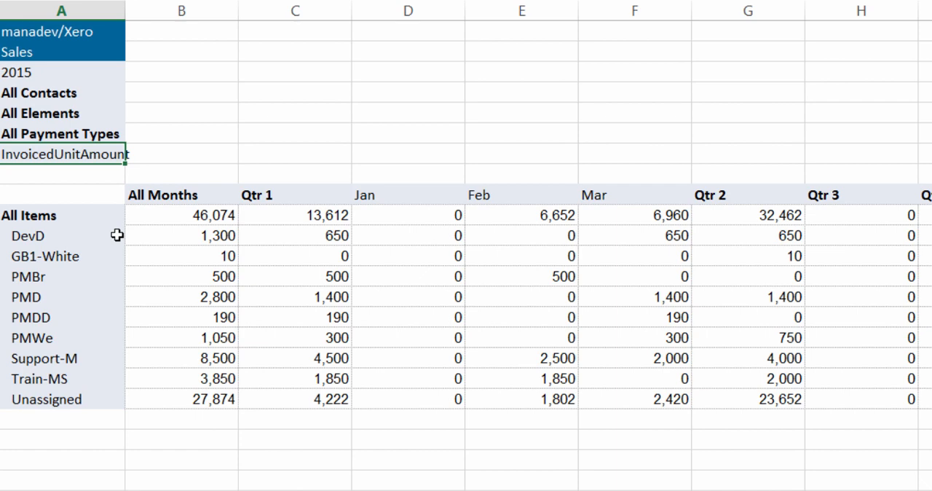
Switch the year filter to 2016 and copy the 2015 values into the All Items total with Copy/Like splashing
double_click(56, 75)
double_click(271, 275)
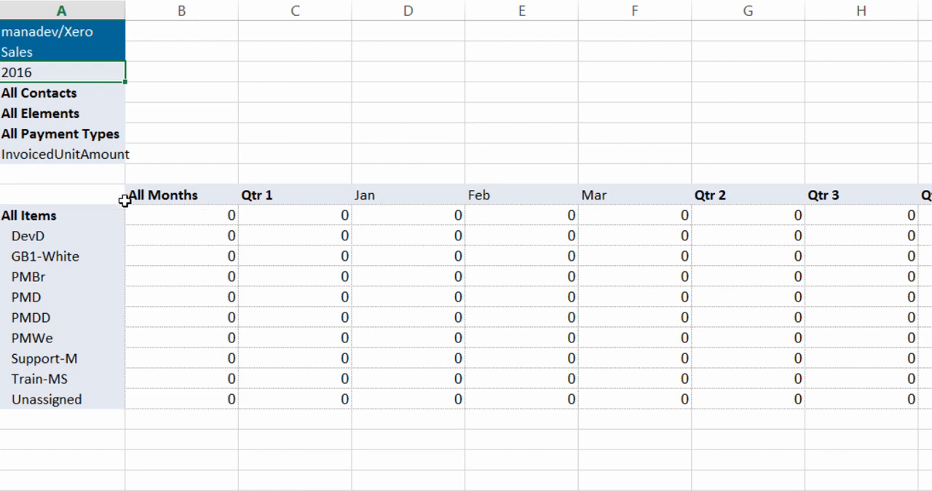
click(188, 216)
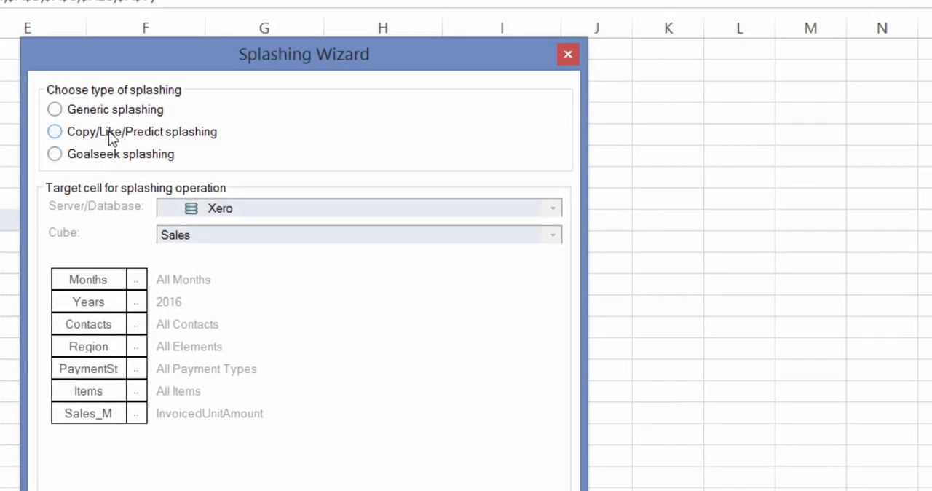
click(109, 133)
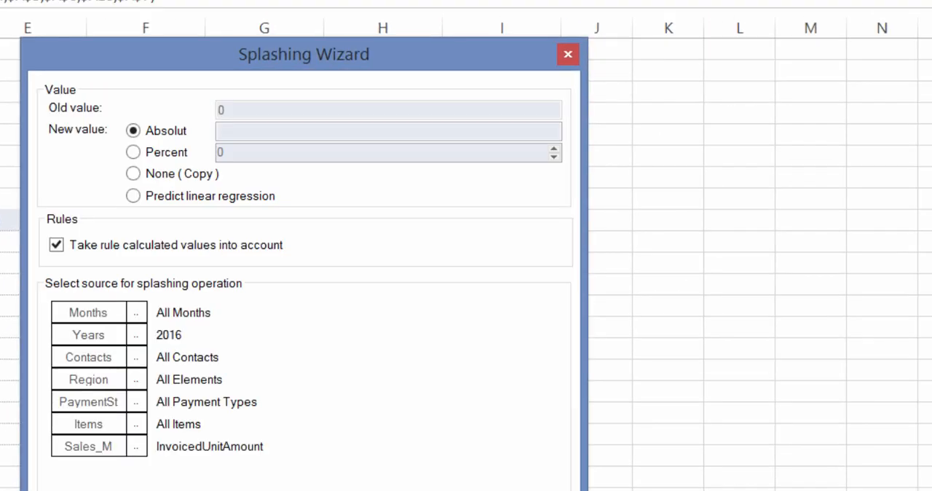
click(136, 335)
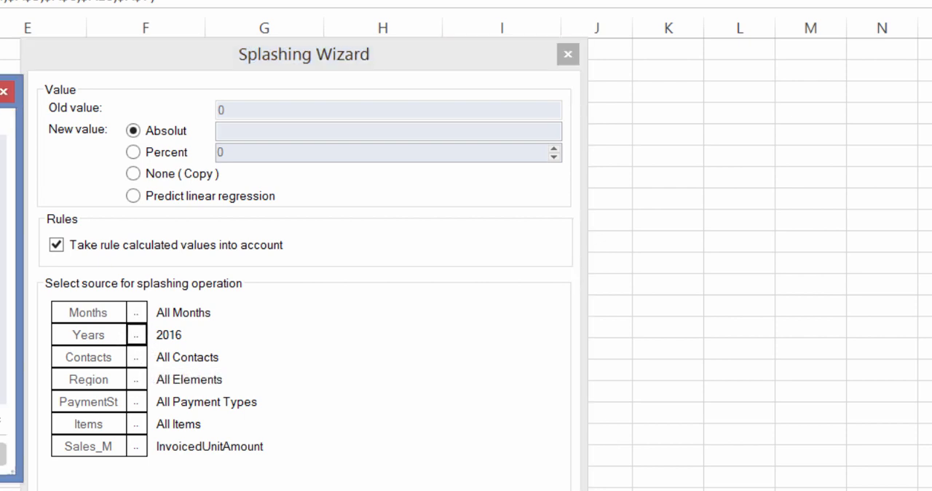
click(2, 454)
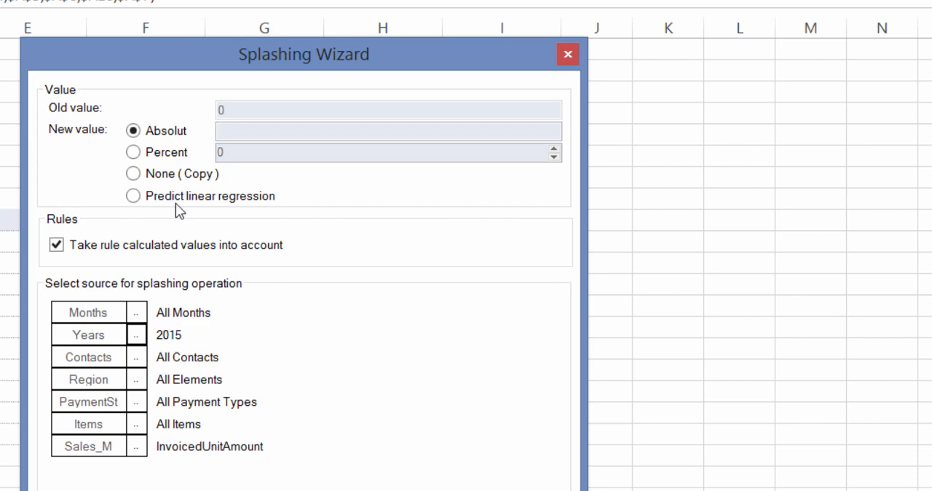
click(195, 174)
key(Return)
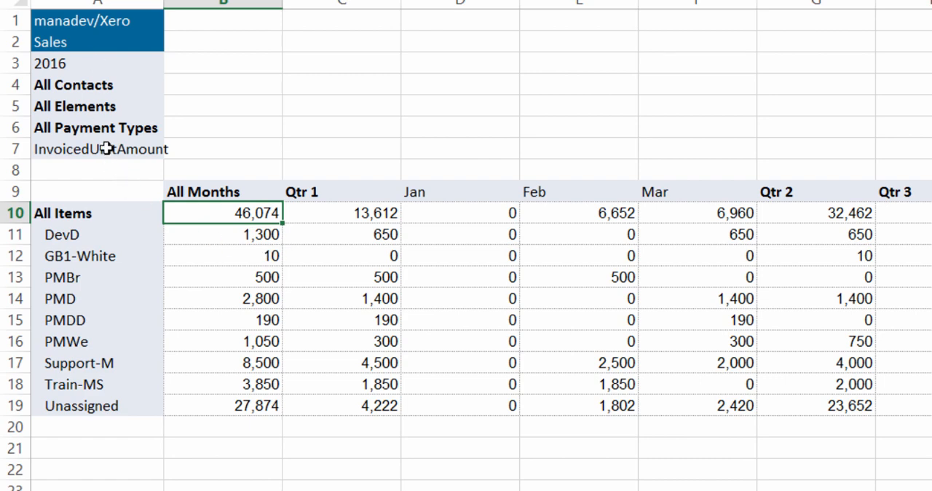
click(109, 84)
double_click(109, 83)
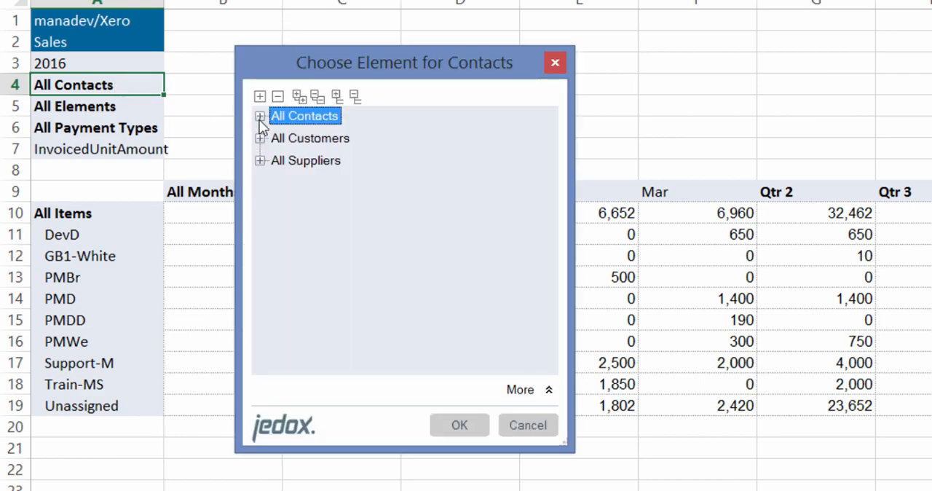
click(260, 117)
double_click(322, 140)
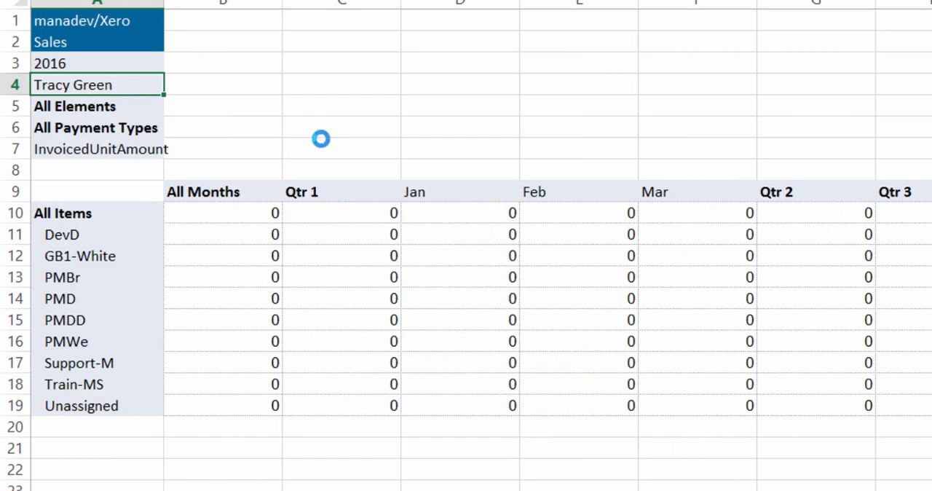
Set the contact filter to the customer Bayside Club
double_click(123, 84)
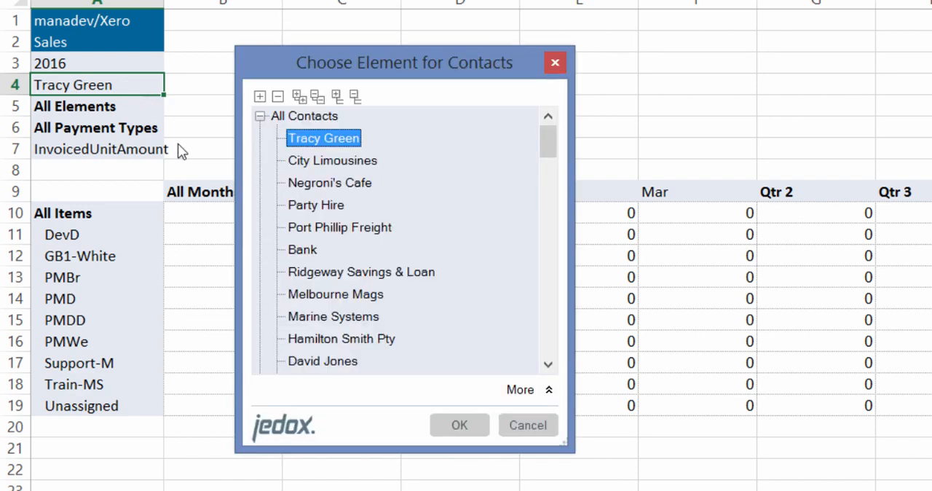
click(260, 116)
click(260, 138)
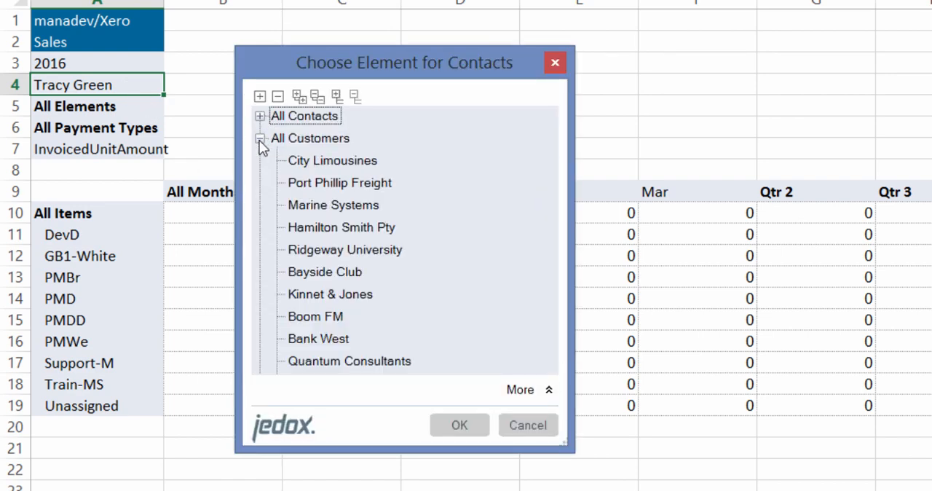
double_click(327, 271)
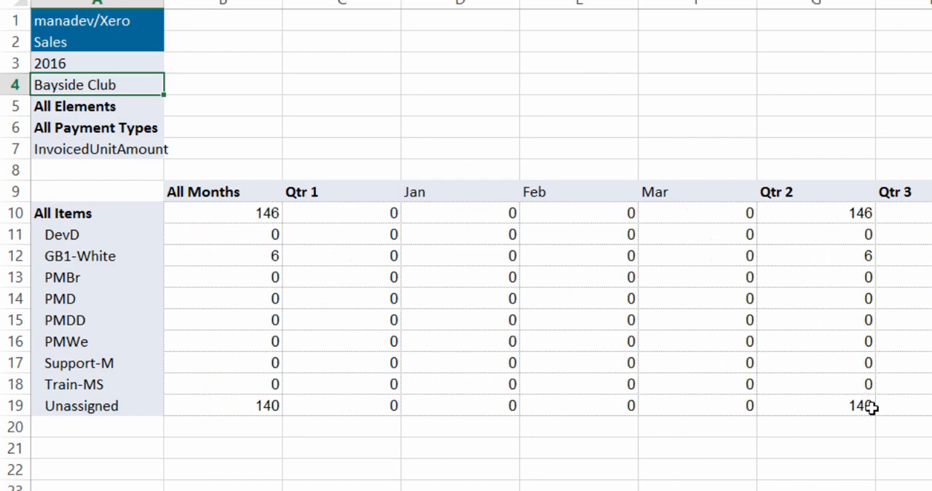
double_click(843, 188)
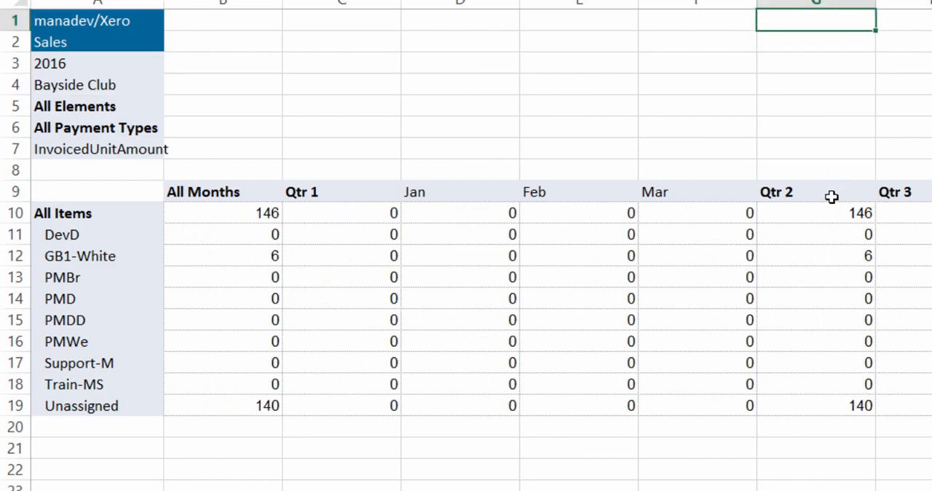
double_click(832, 196)
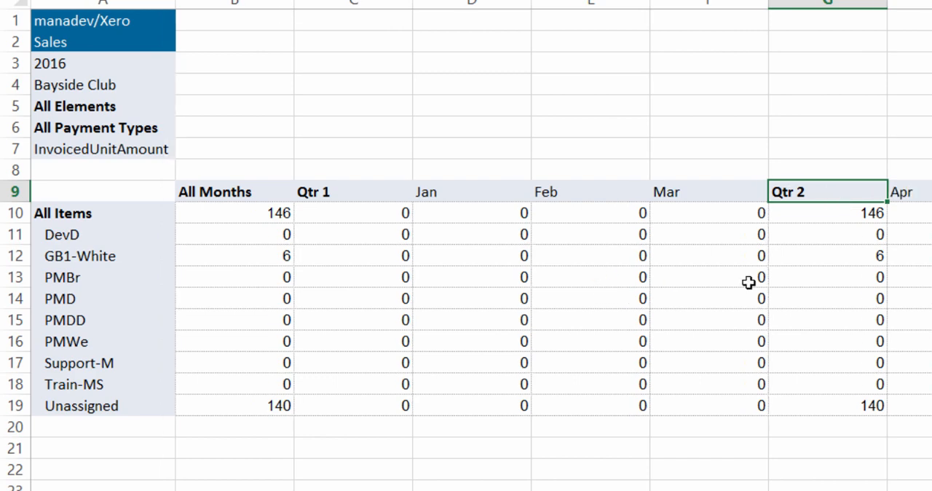
double_click(859, 189)
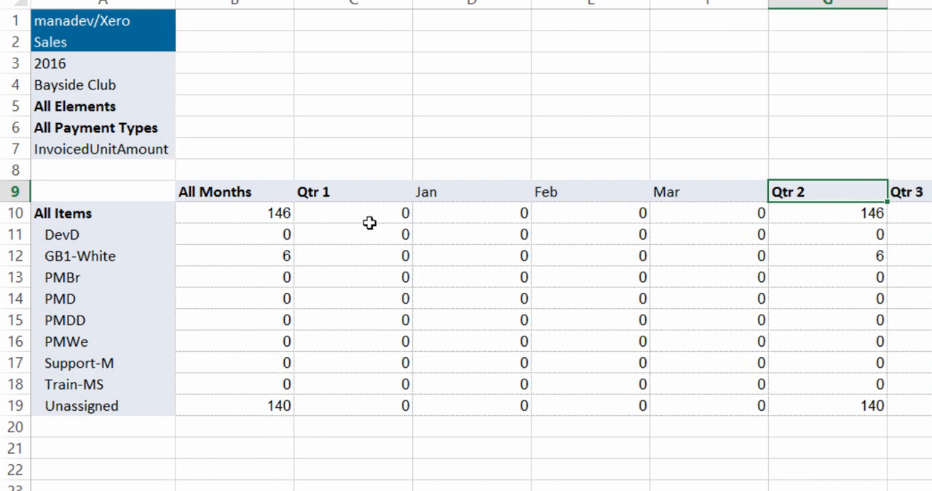
Set the contact filter to All Customers and raise the All Items total by 20% with the splash entry ##+20%
click(105, 81)
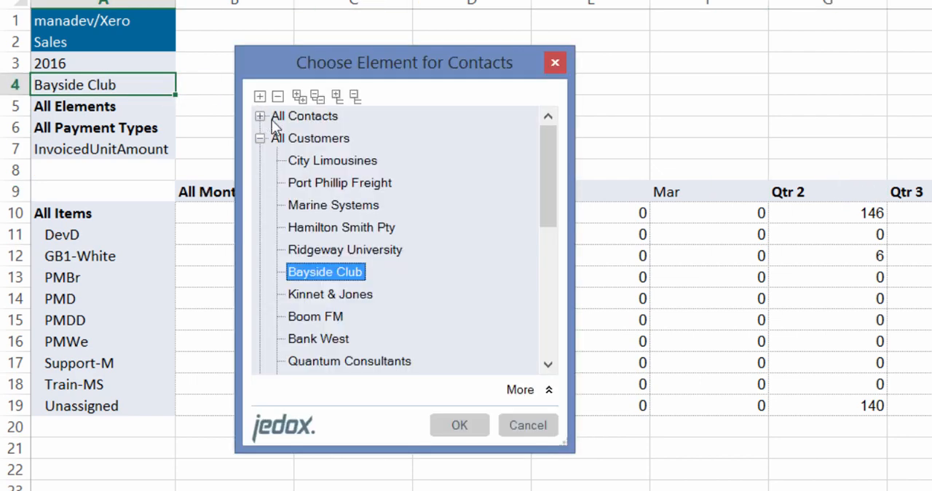
double_click(307, 141)
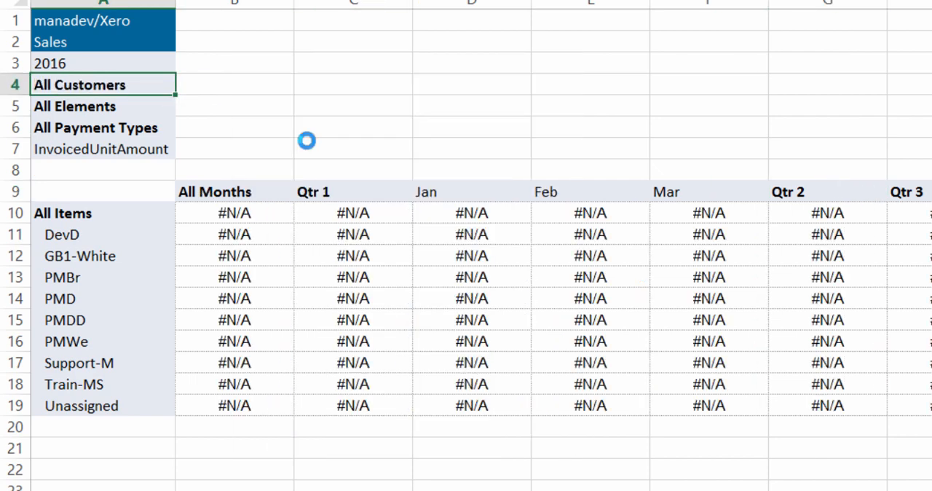
click(271, 211)
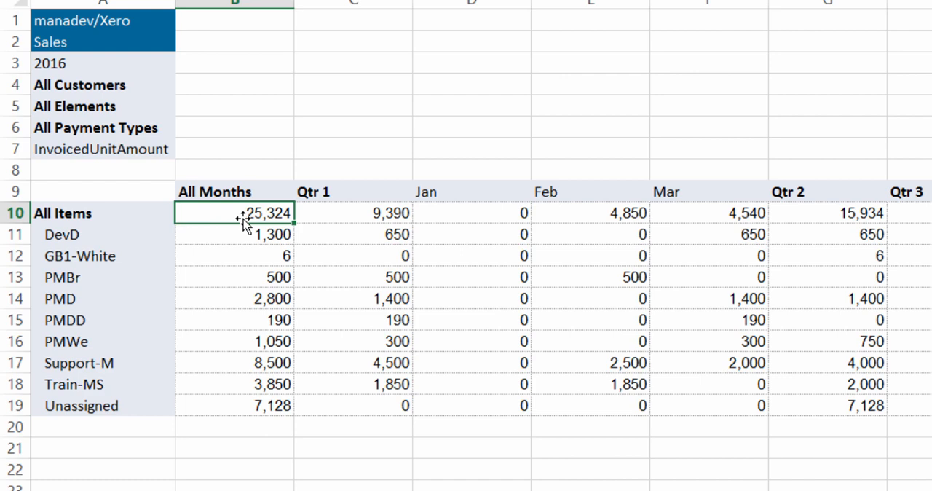
text(##)
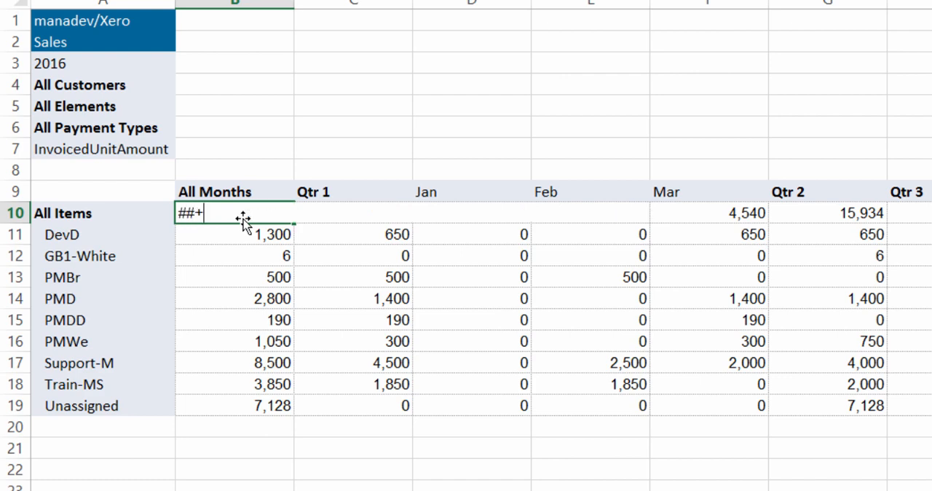
text(+20%)
key(Return)
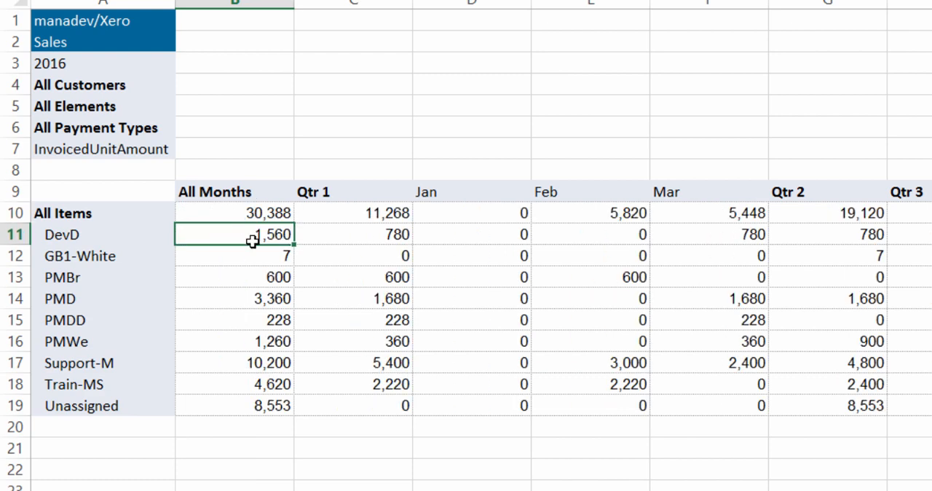
View the report for the contact Quantum Consultants, then switch the contact filter back to All Customers
drag(256, 216, 907, 432)
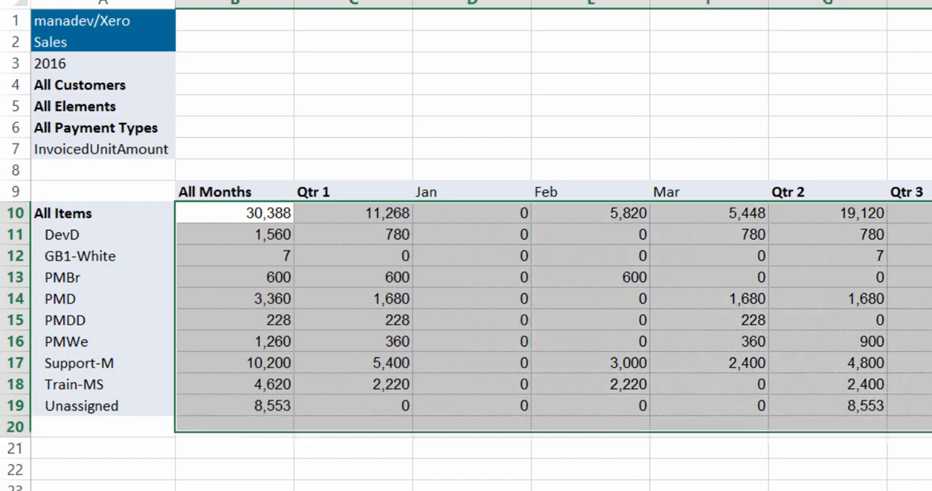
click(811, 80)
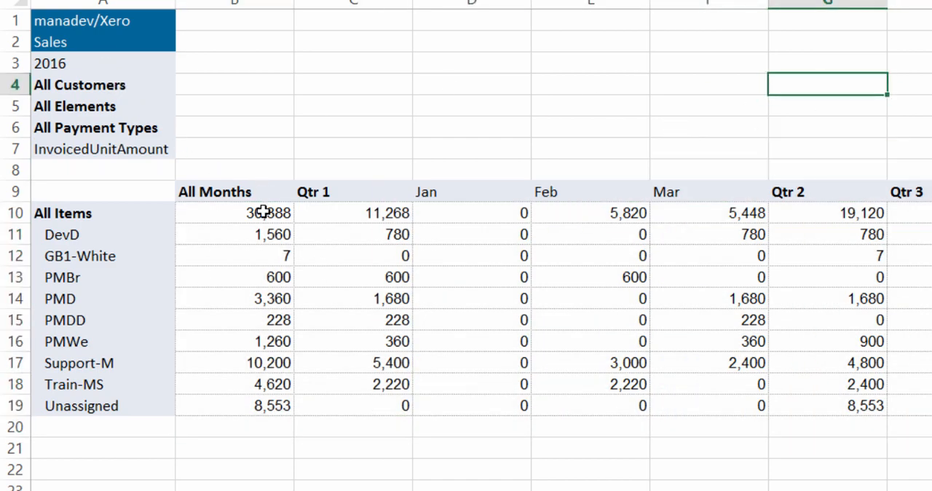
double_click(140, 83)
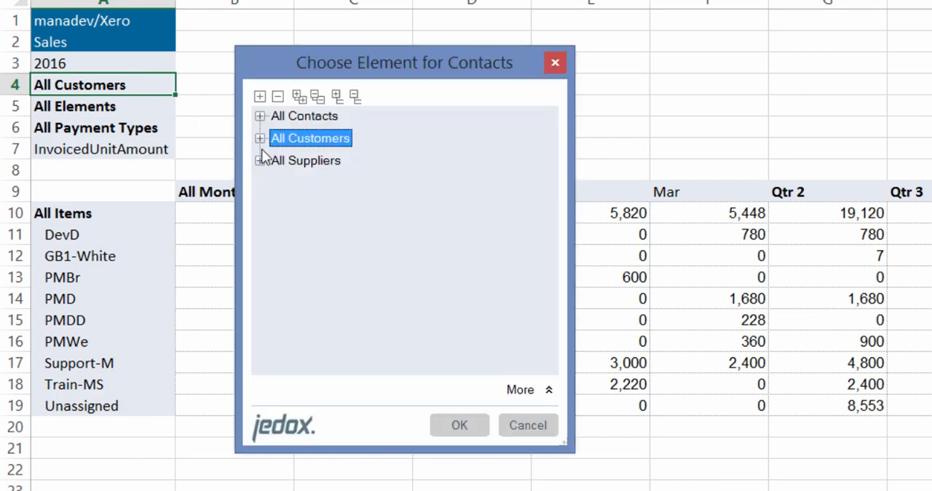
click(260, 138)
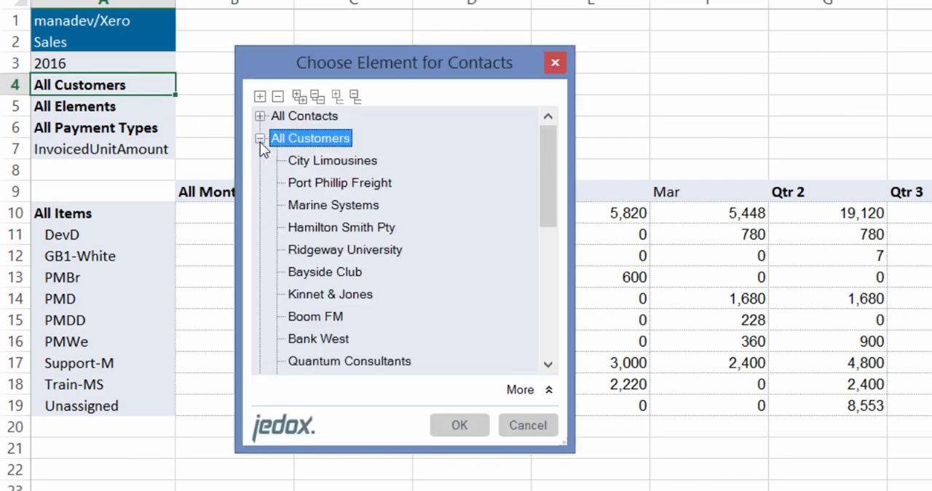
click(329, 364)
double_click(329, 361)
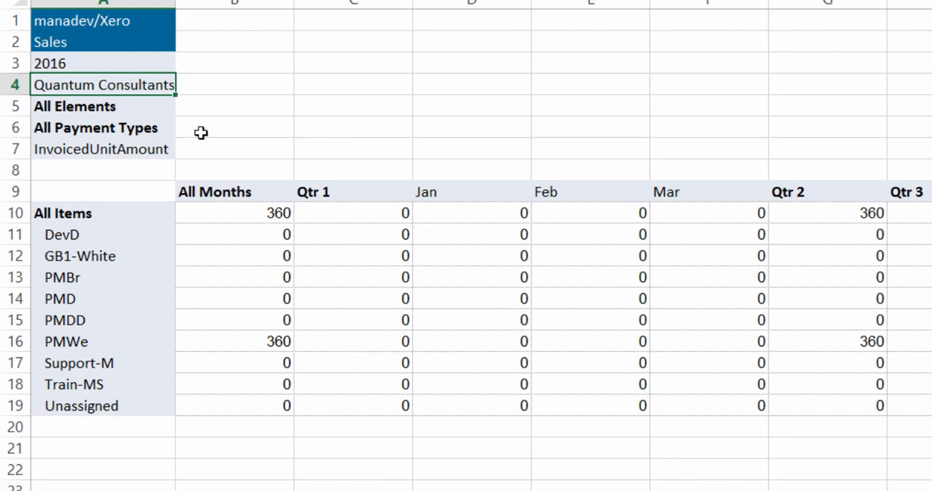
double_click(149, 85)
double_click(327, 143)
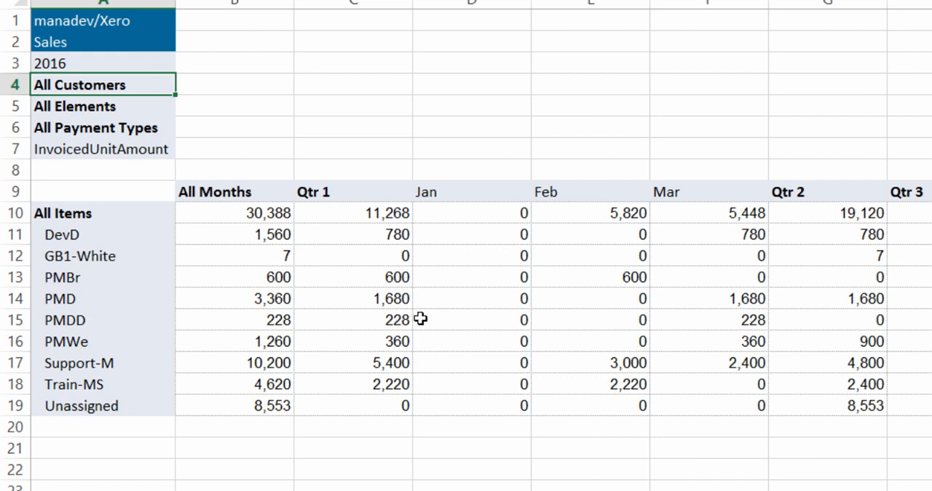
Enter the splash value #1000 in the January All Items total
click(475, 212)
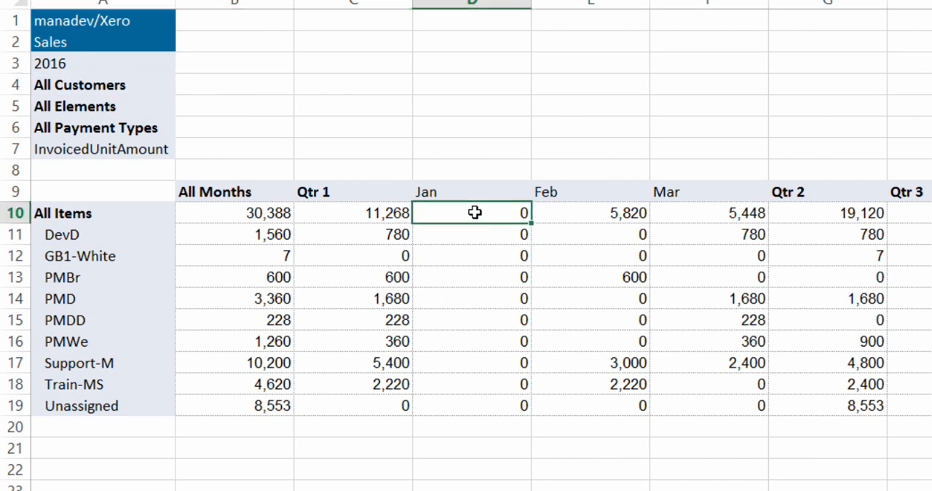
text(#10000)
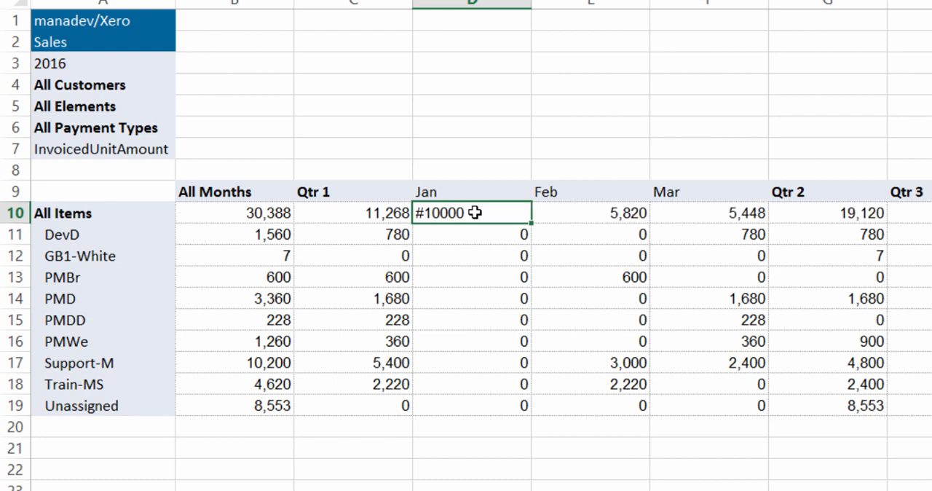
key(Return)
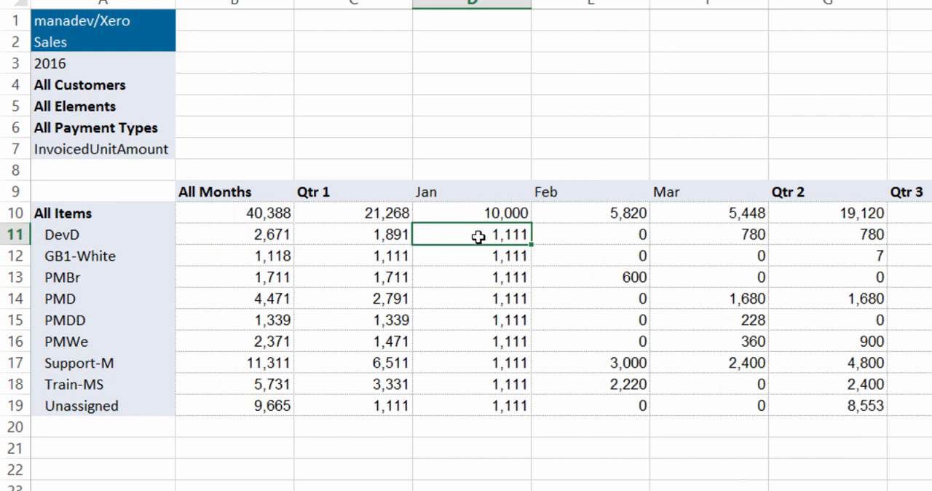
Enter the splash value #4500 in the February All Items total
drag(500, 234, 503, 405)
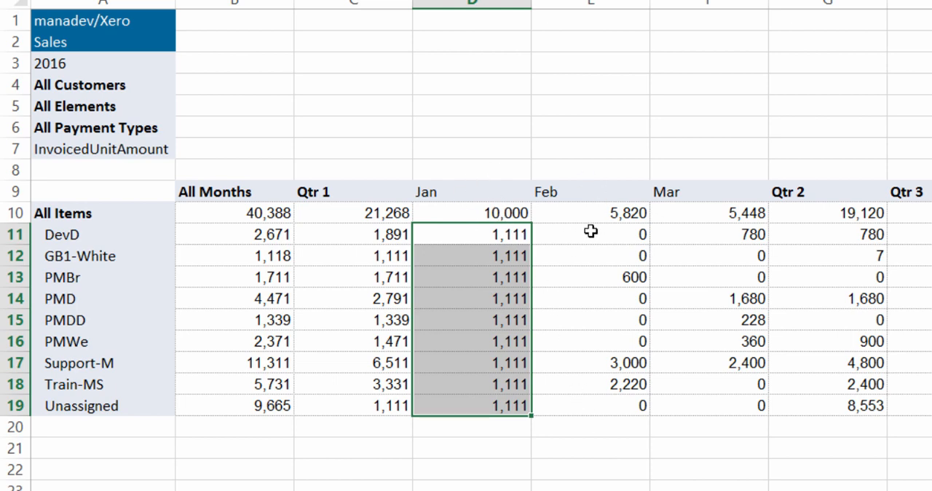
drag(598, 238, 603, 263)
click(604, 341)
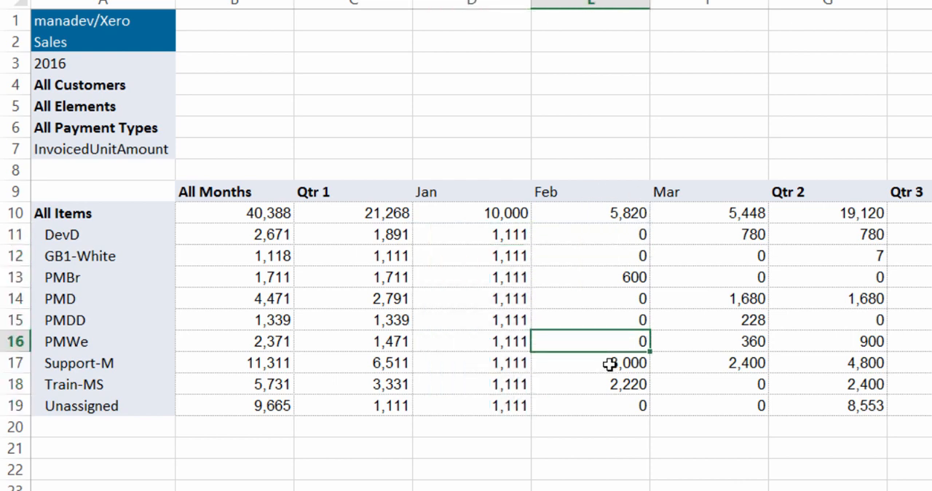
click(607, 362)
click(619, 212)
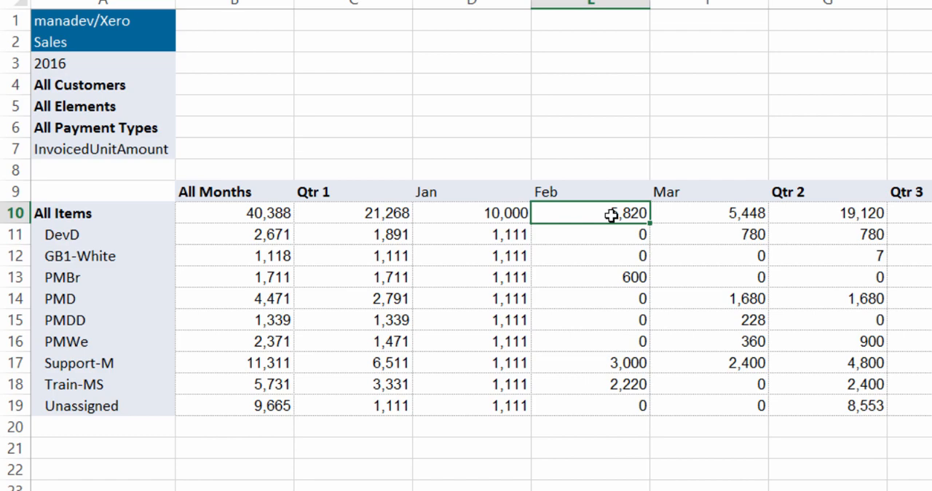
text(#4500)
key(Return)
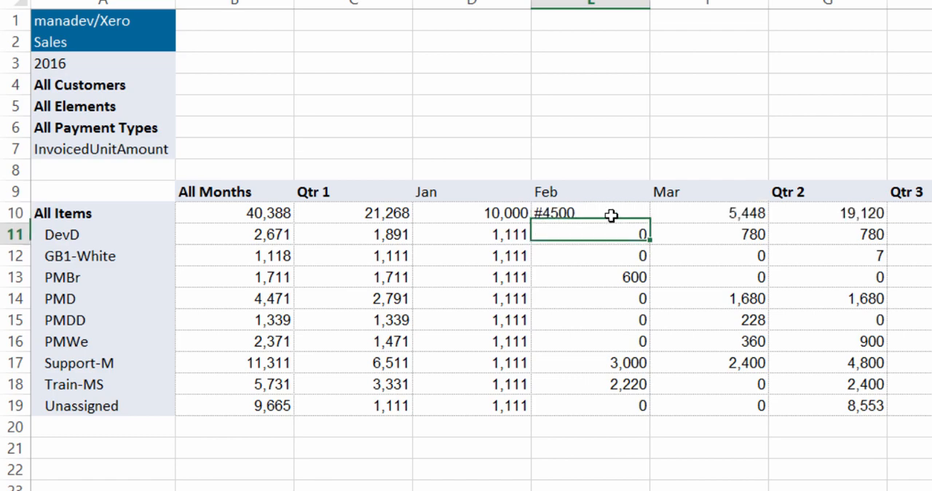
Set the contact filter to the customer Bank West
drag(624, 213, 648, 406)
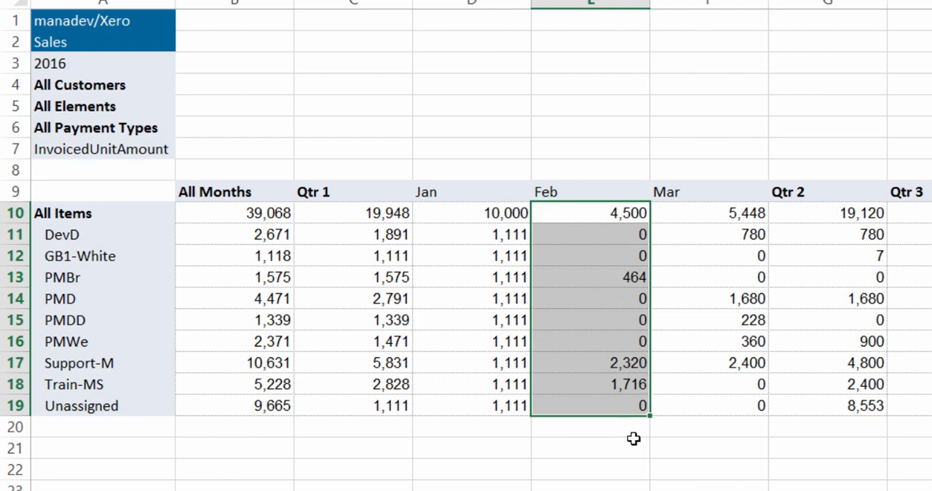
click(632, 405)
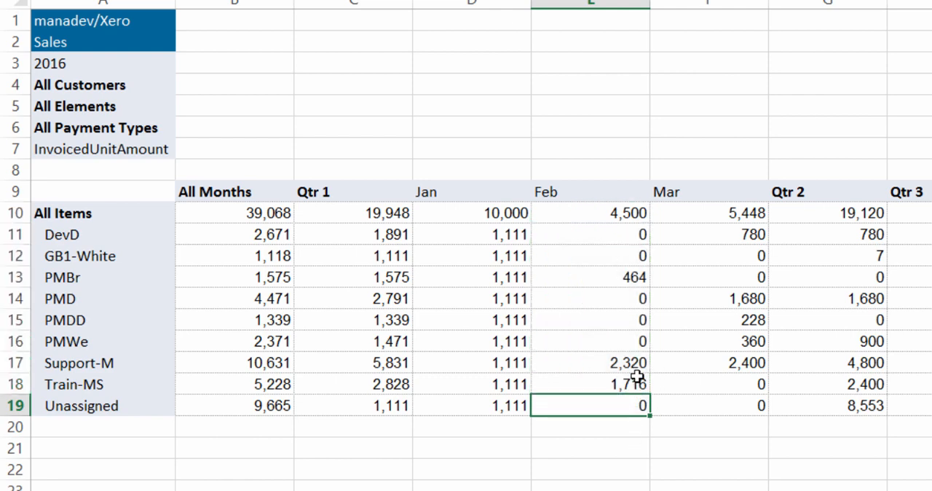
click(639, 276)
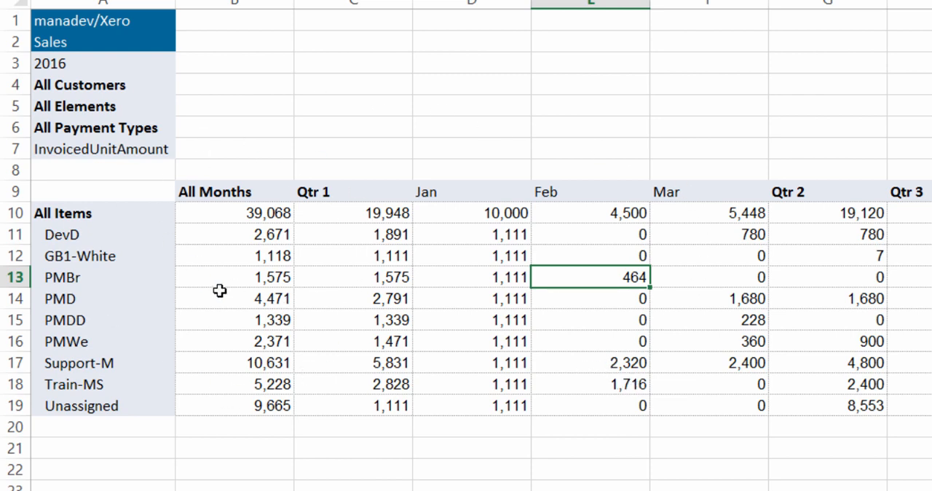
click(277, 216)
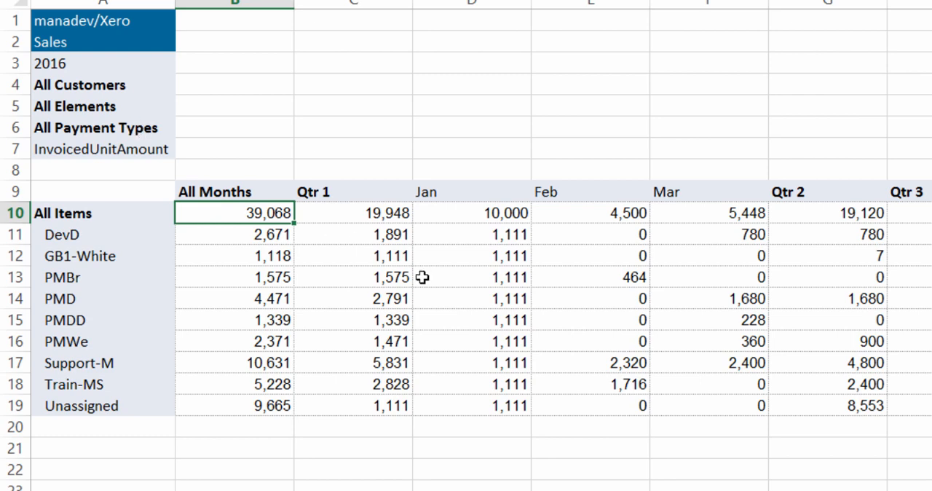
click(643, 304)
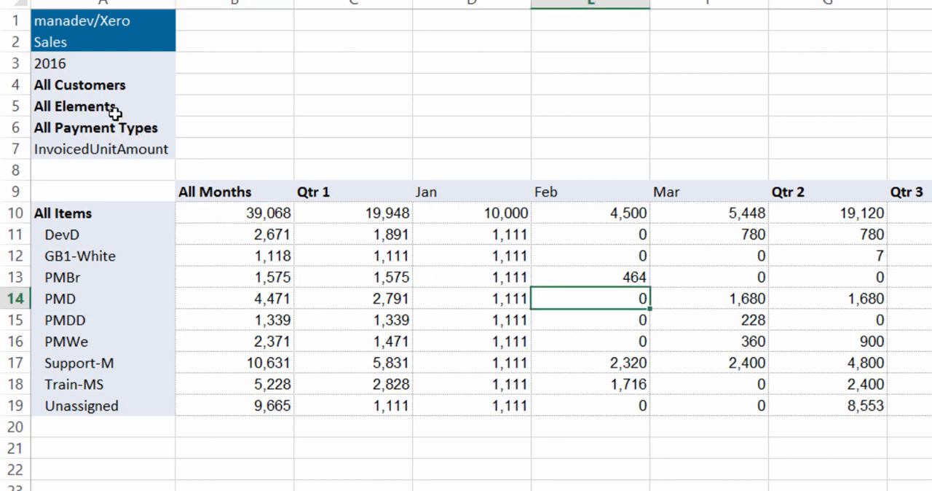
double_click(128, 85)
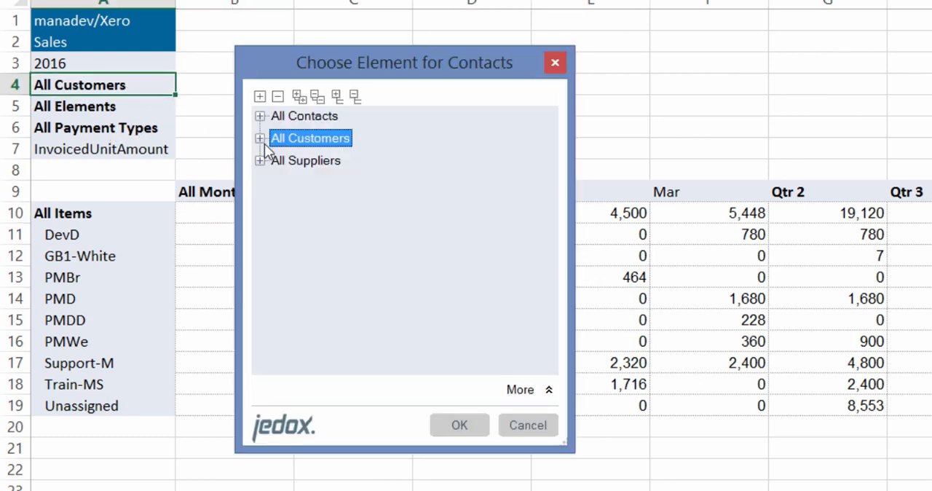
click(261, 138)
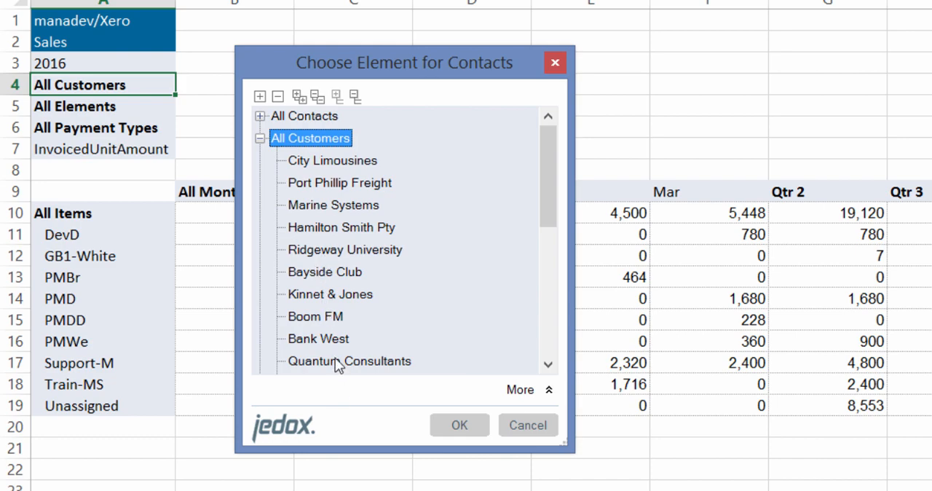
click(329, 340)
double_click(329, 339)
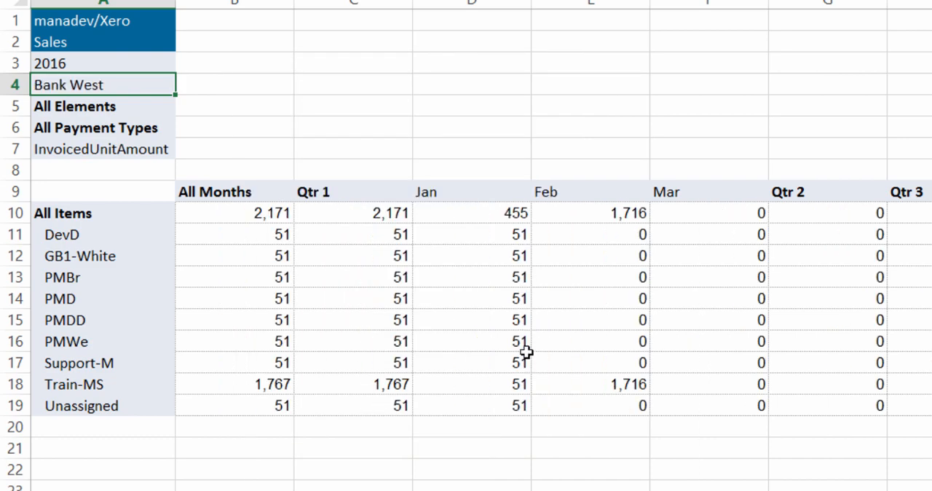
Set the payment status filter to PAID
double_click(137, 132)
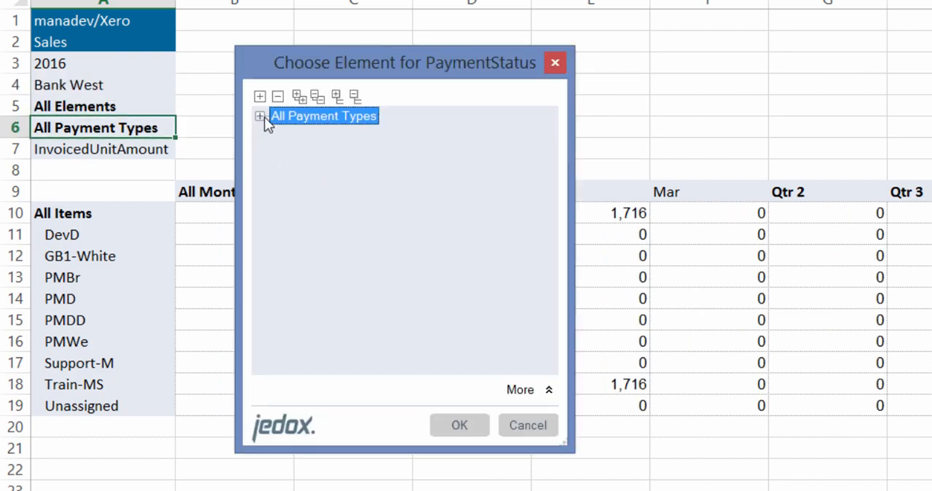
click(260, 117)
click(277, 138)
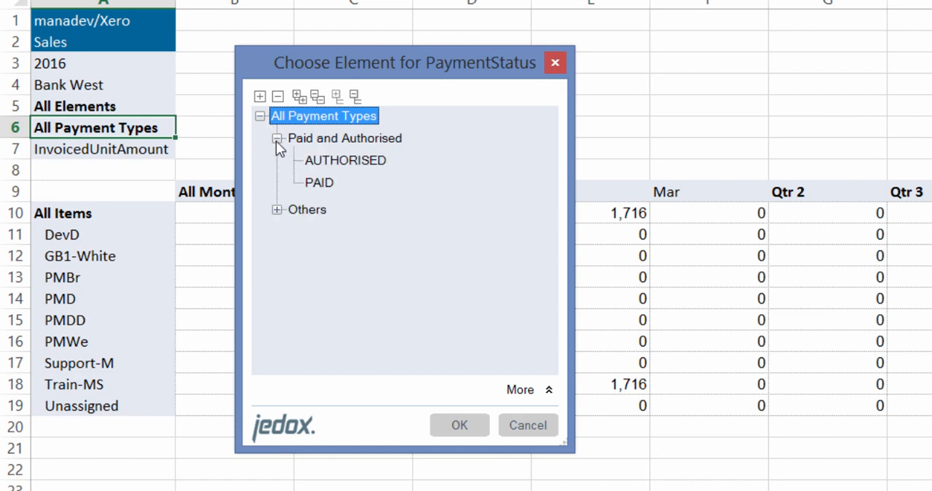
double_click(335, 183)
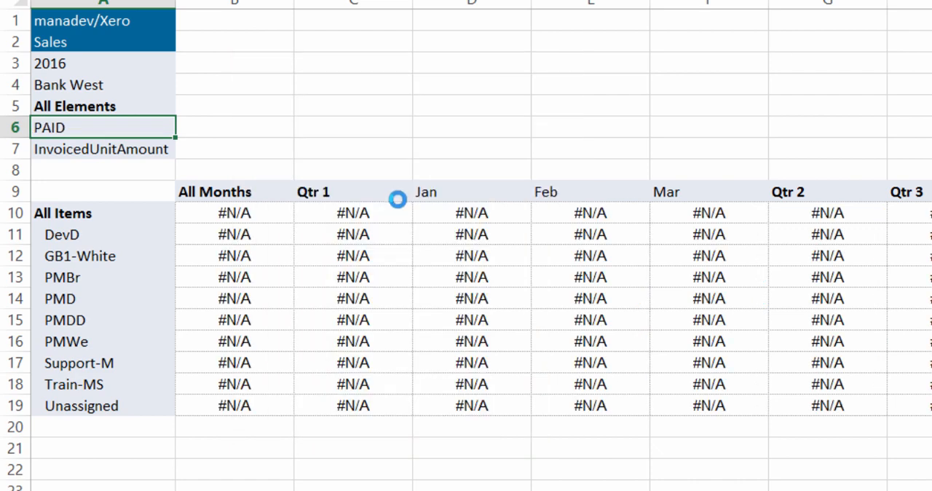
Set the region filter to North
double_click(134, 105)
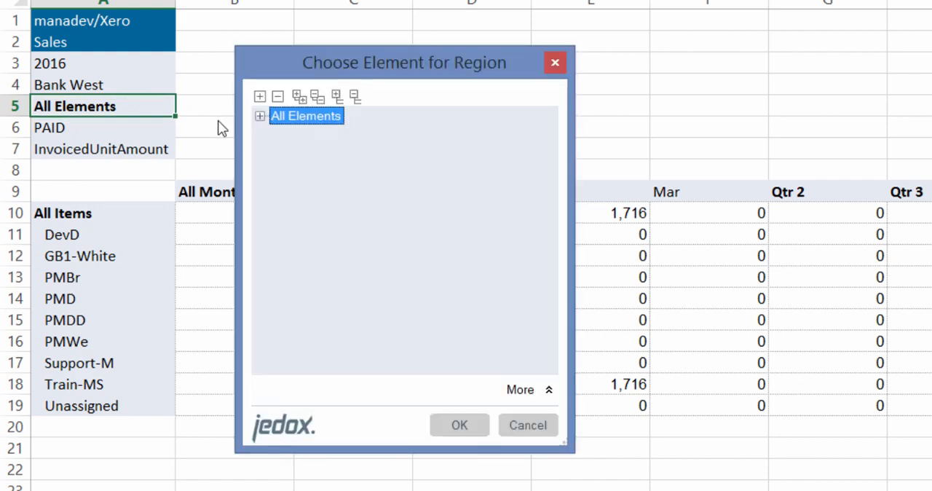
click(261, 118)
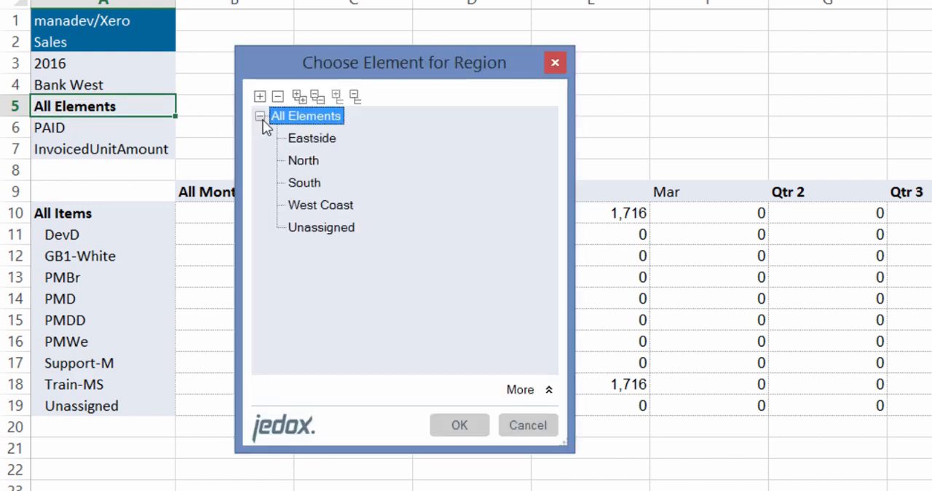
click(312, 162)
double_click(311, 163)
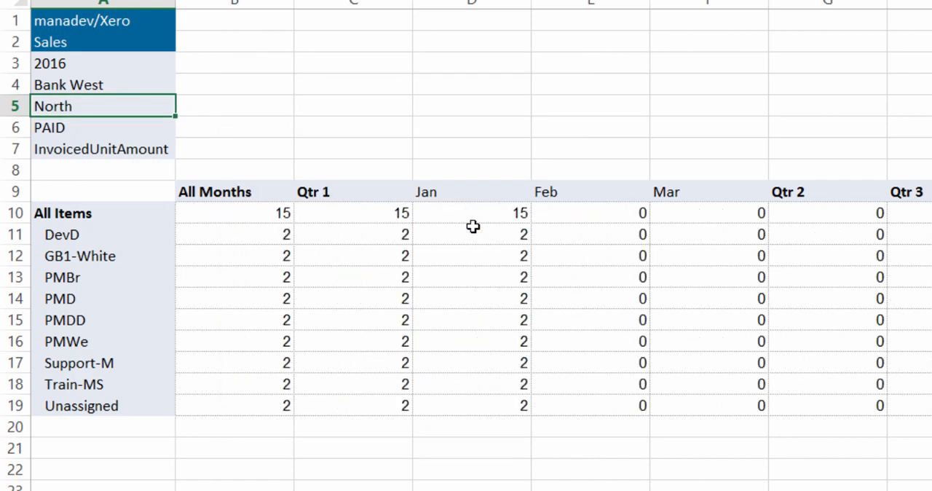
Enter 500 as the January value for Train-MS
click(605, 387)
click(503, 390)
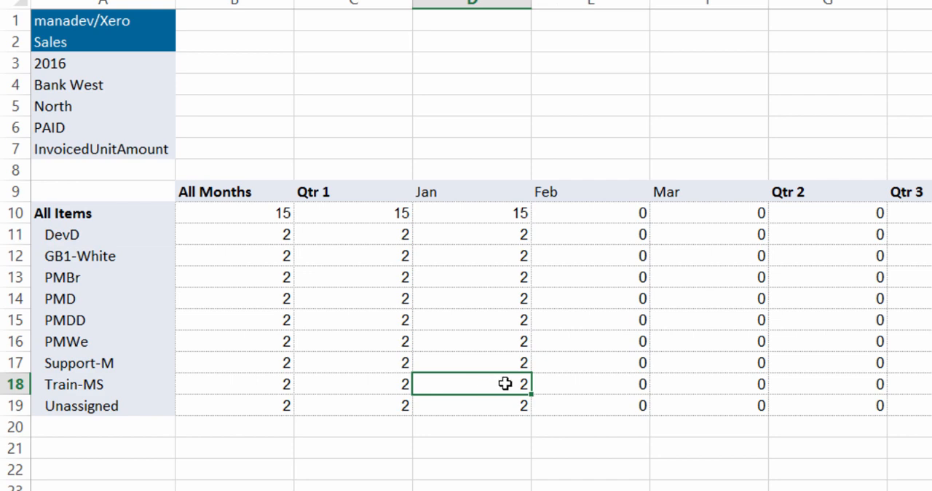
text(5)
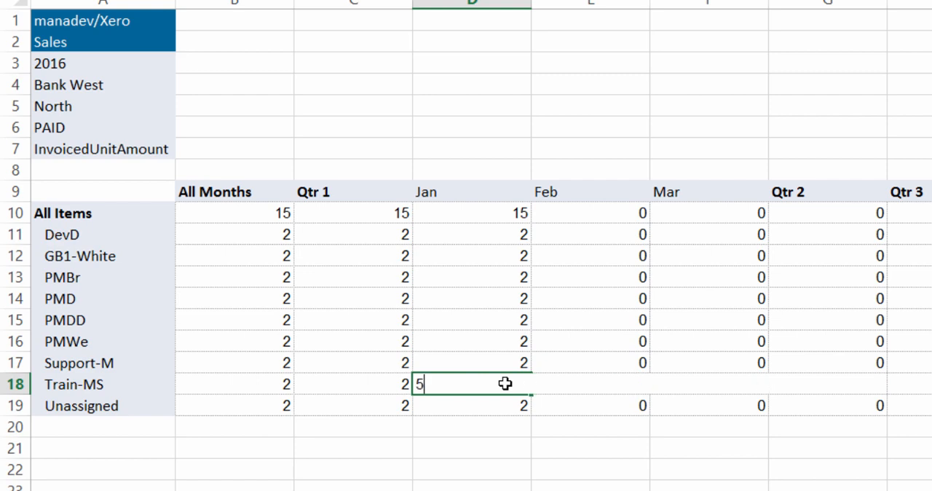
text(00)
key(Return)
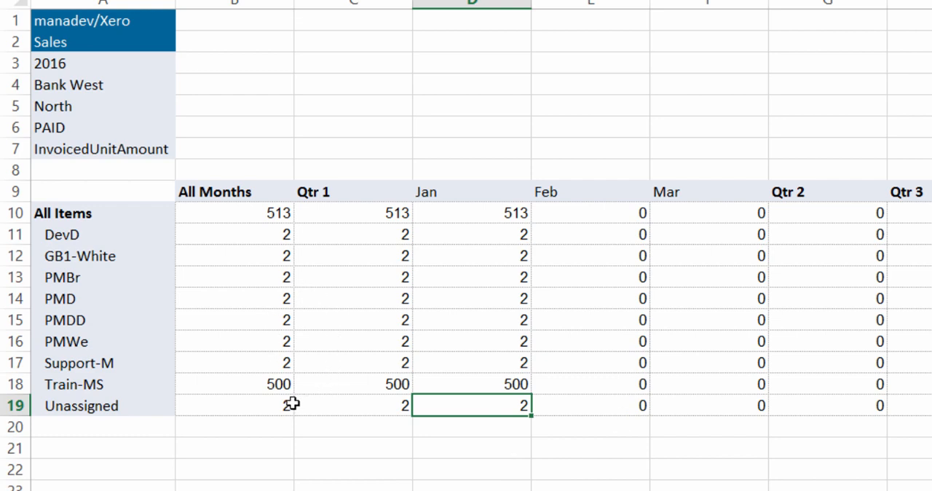
Add a new base element named ClearJelly to the Items dimension
click(100, 291)
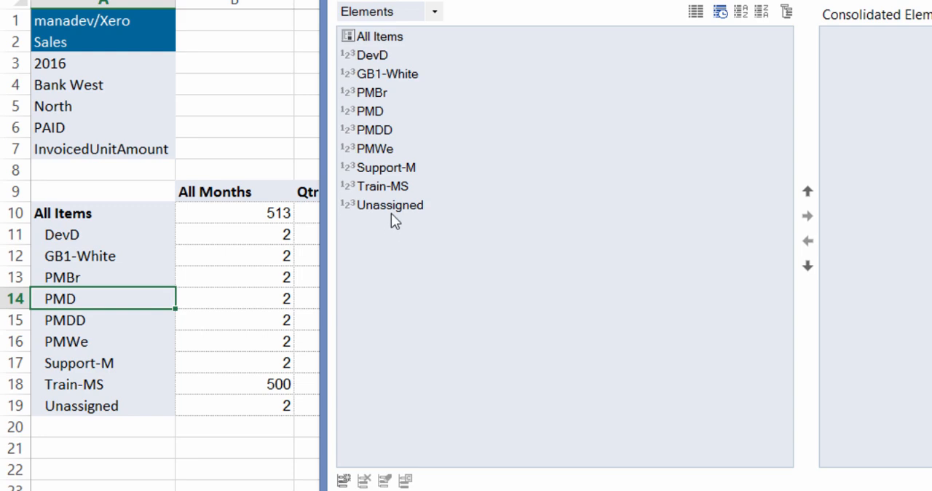
click(391, 206)
click(342, 482)
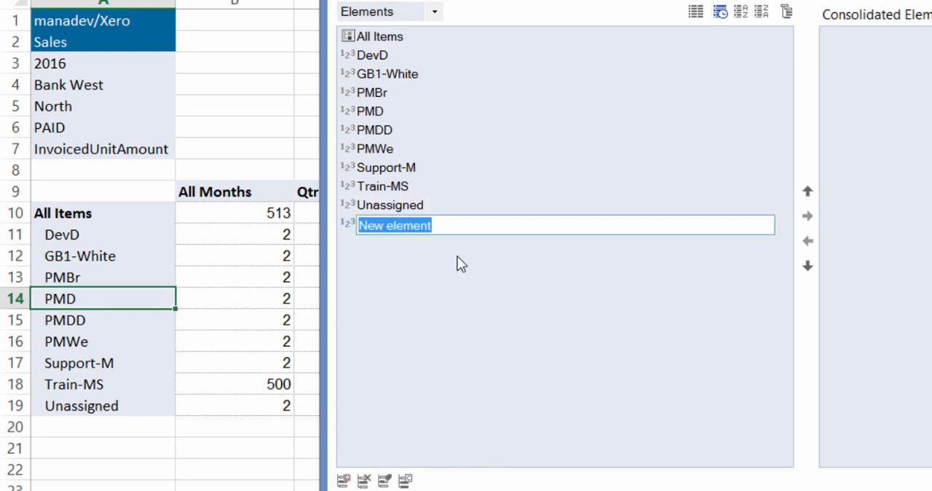
text(Clear)
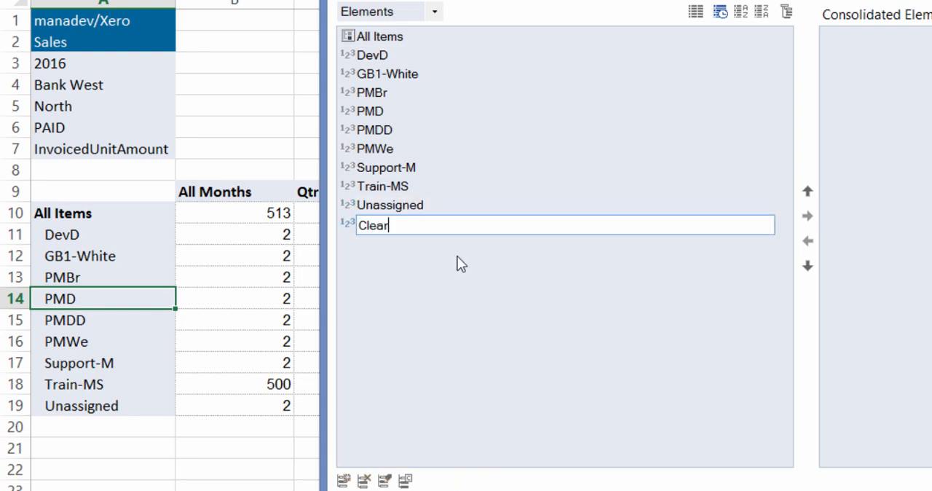
text(Jelly)
key(Return)
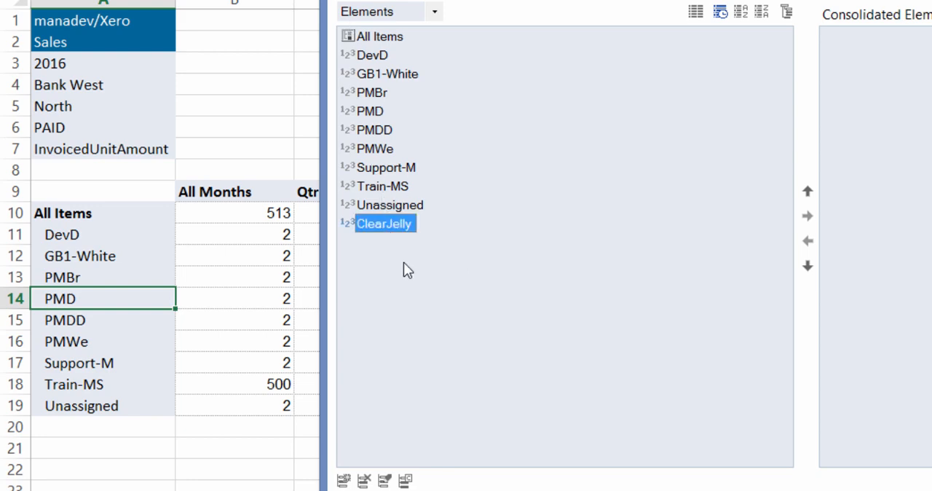
Add ClearJelly as a child of the All Items consolidation, confirm, and close the dimension editor
click(371, 37)
click(390, 225)
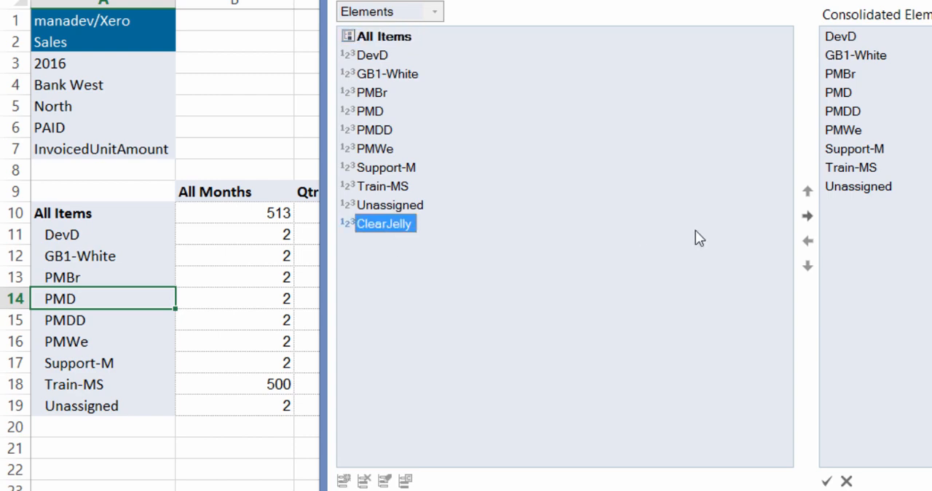
click(807, 216)
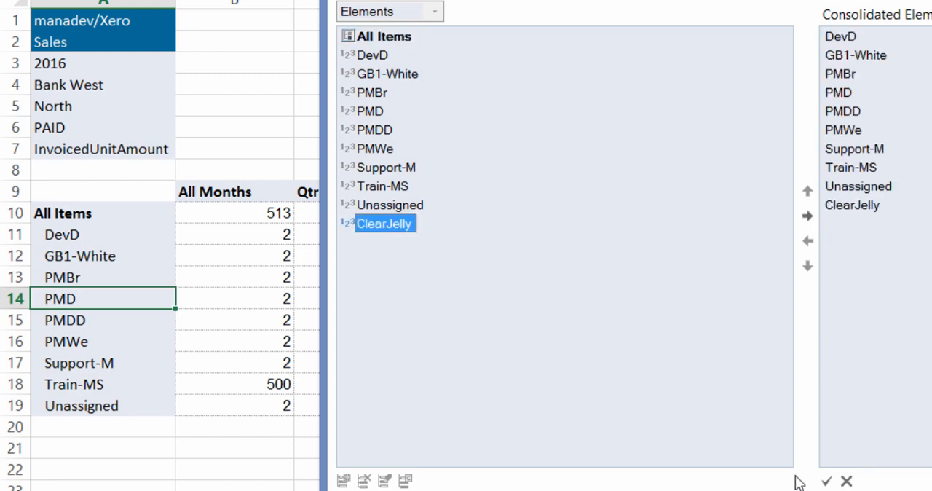
click(826, 480)
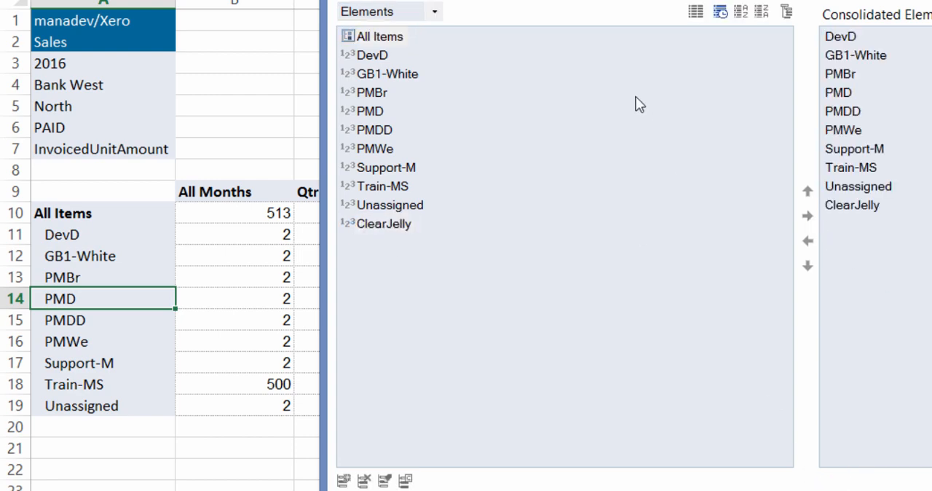
click(388, 226)
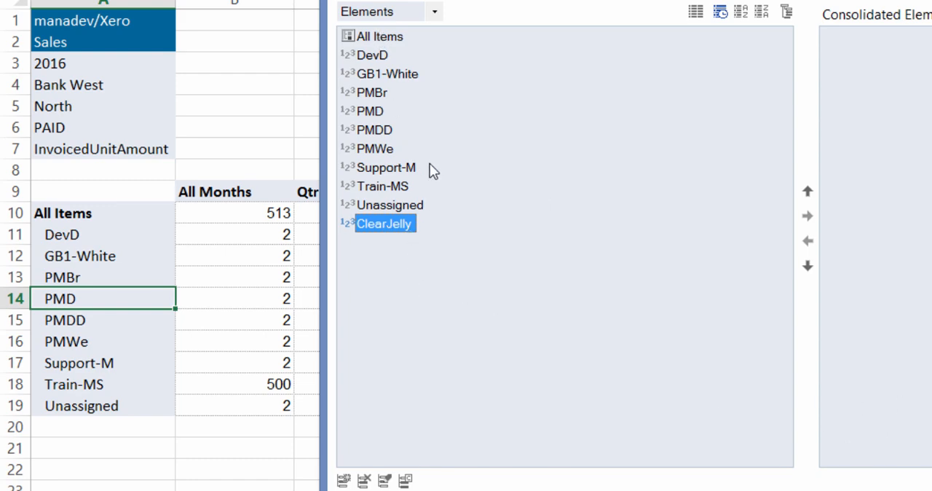
key(Return)
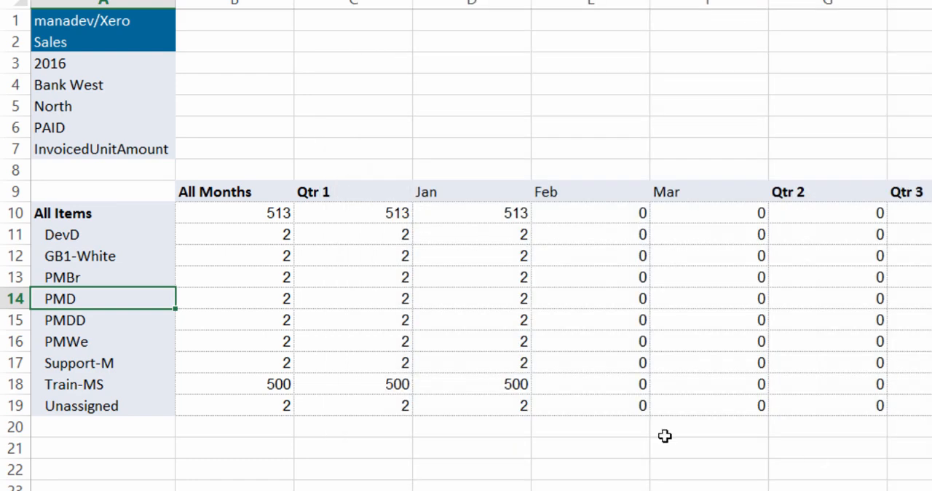
Collapse and re-expand the All Items rows so the report includes ClearJelly
click(117, 212)
double_click(117, 212)
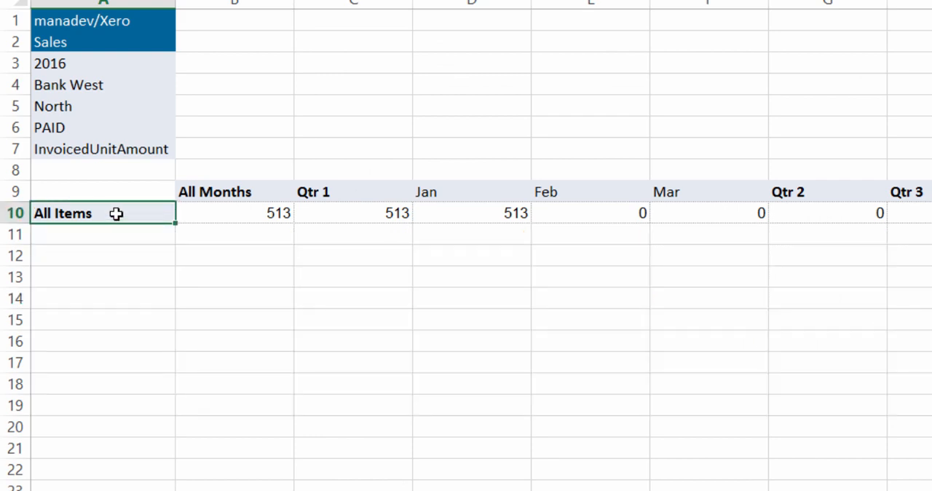
double_click(117, 213)
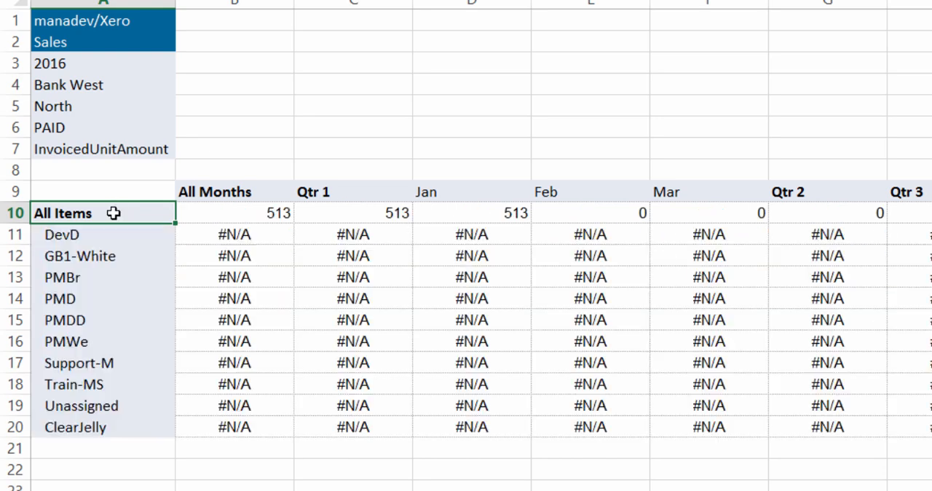
click(75, 428)
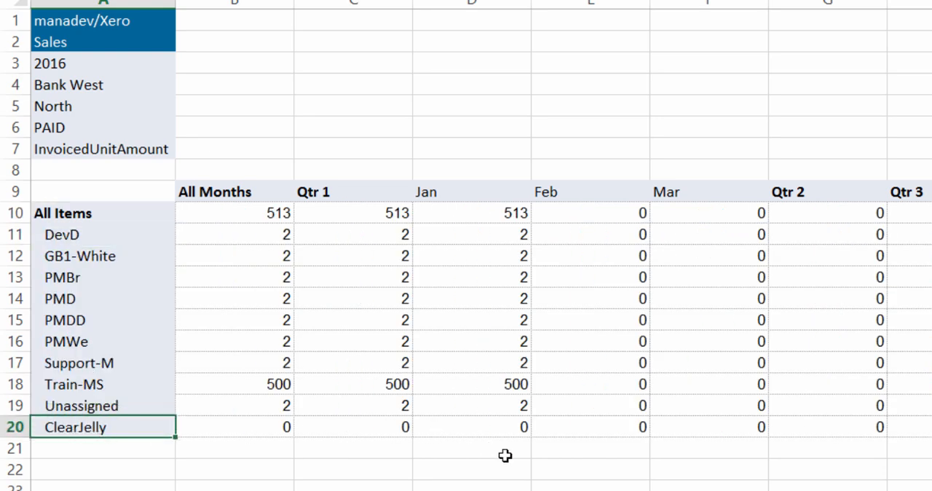
Enter 10000 as the February value for ClearJelly
click(620, 425)
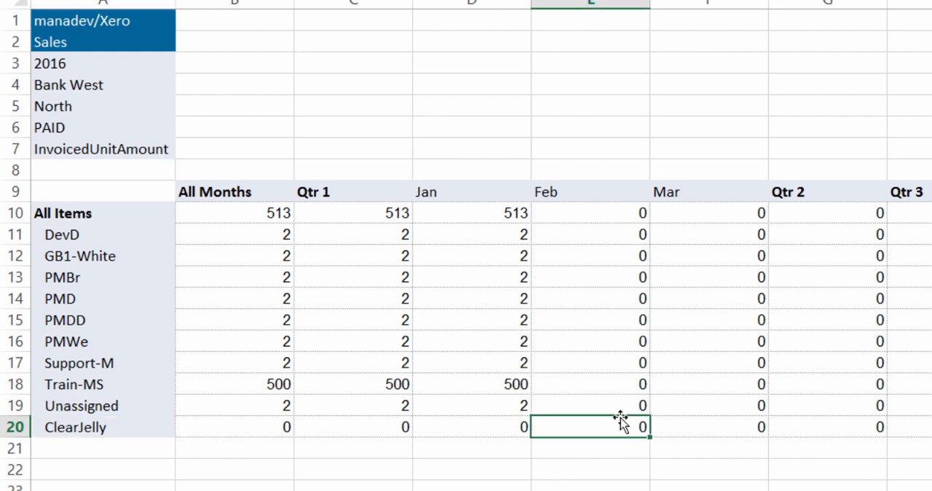
double_click(619, 420)
text(10000)
key(Return)
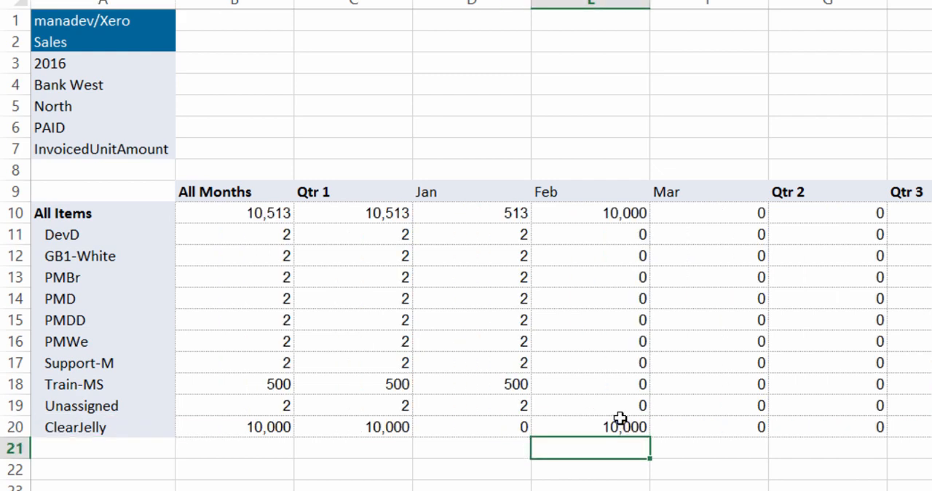
Set the customer filter to All Customers
click(87, 85)
double_click(87, 84)
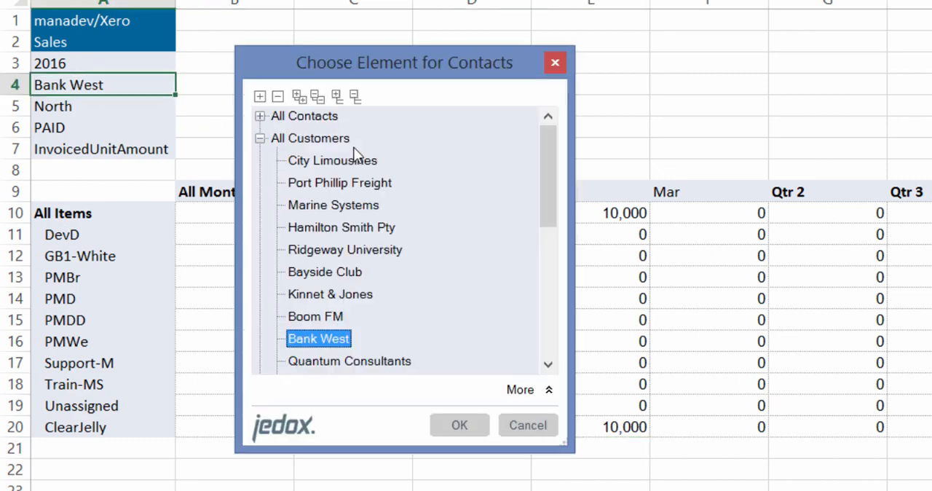
double_click(310, 138)
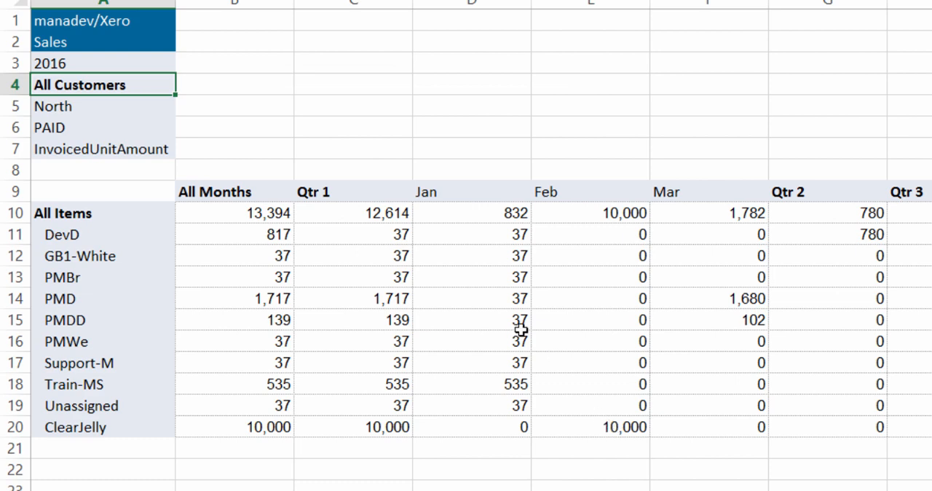
Set the region filter to All Elements and the payment status filter to All Payment Types
double_click(117, 107)
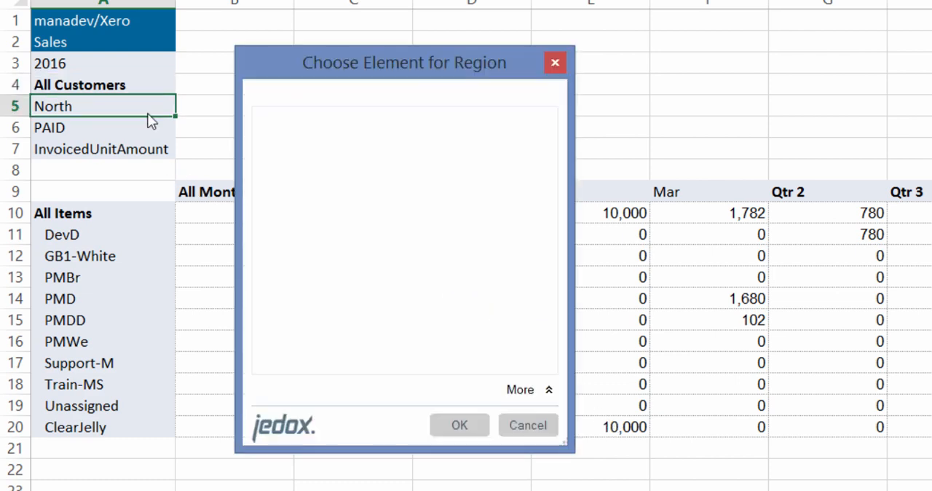
double_click(292, 118)
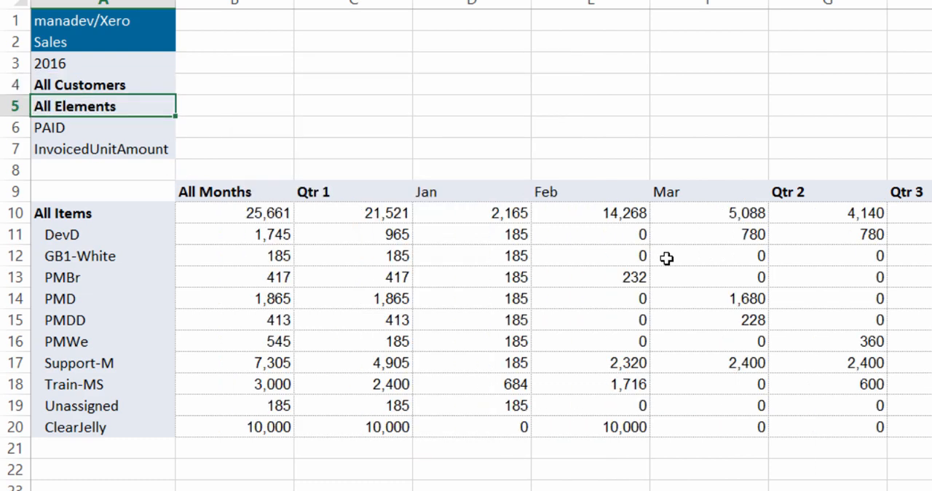
click(95, 129)
double_click(95, 130)
double_click(339, 119)
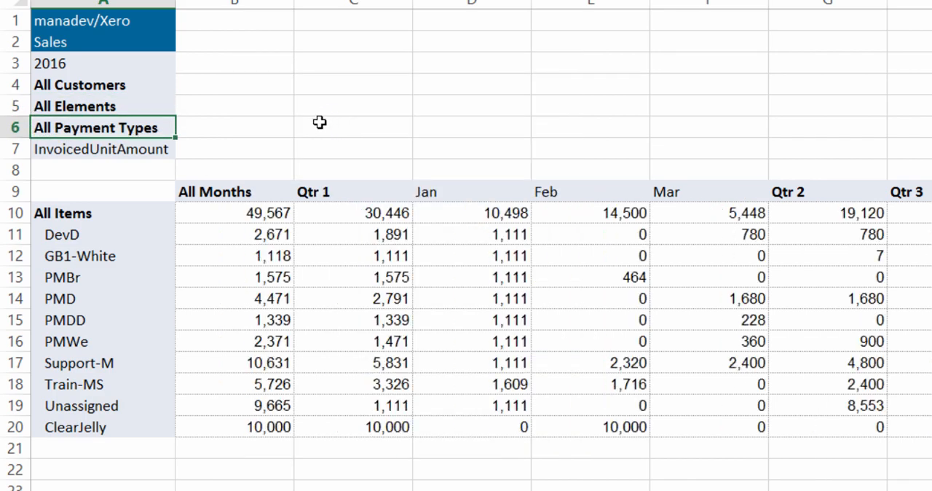
Export the workbook to Jedox Web public files as a web spreadsheet named planning
click(607, 425)
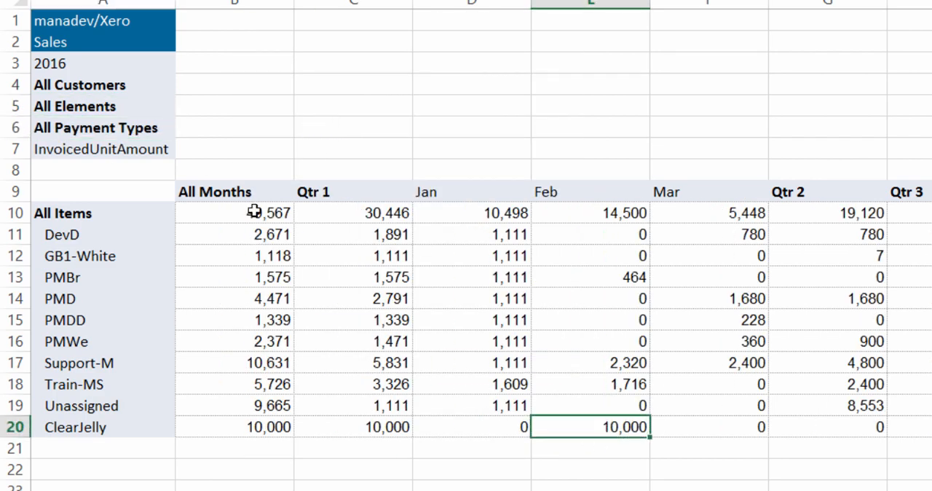
click(245, 210)
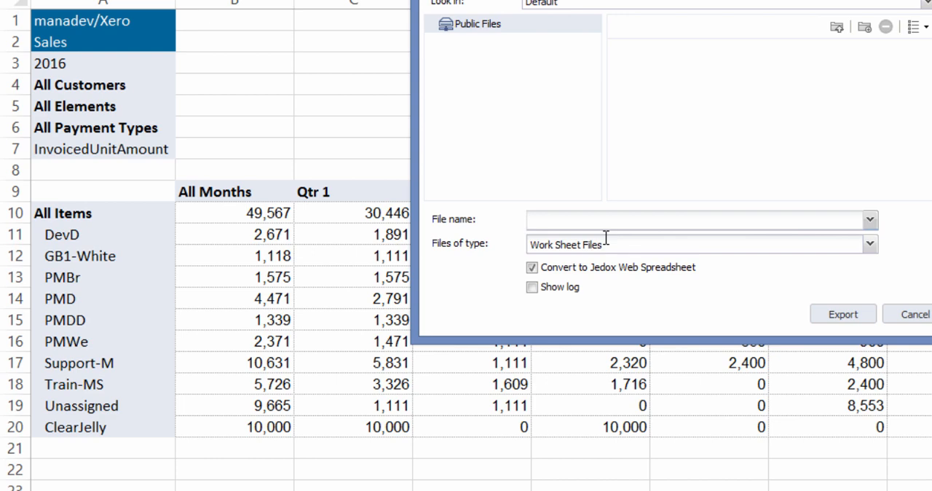
text(planning)
click(843, 314)
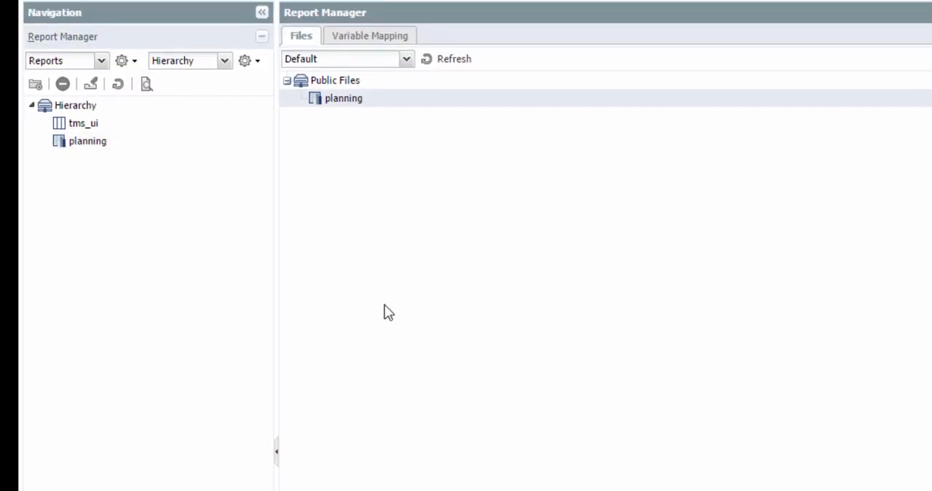
Open the planning report in Jedox Web's Report Manager
click(86, 144)
click(295, 37)
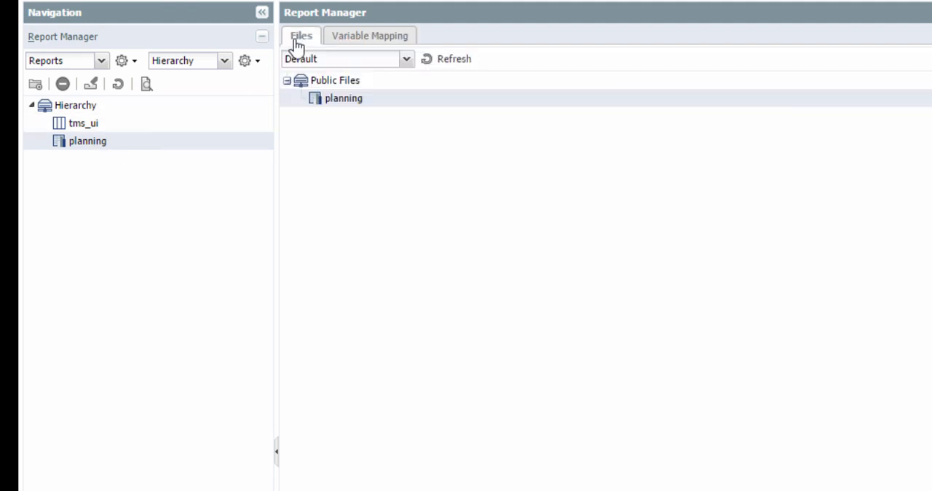
click(147, 84)
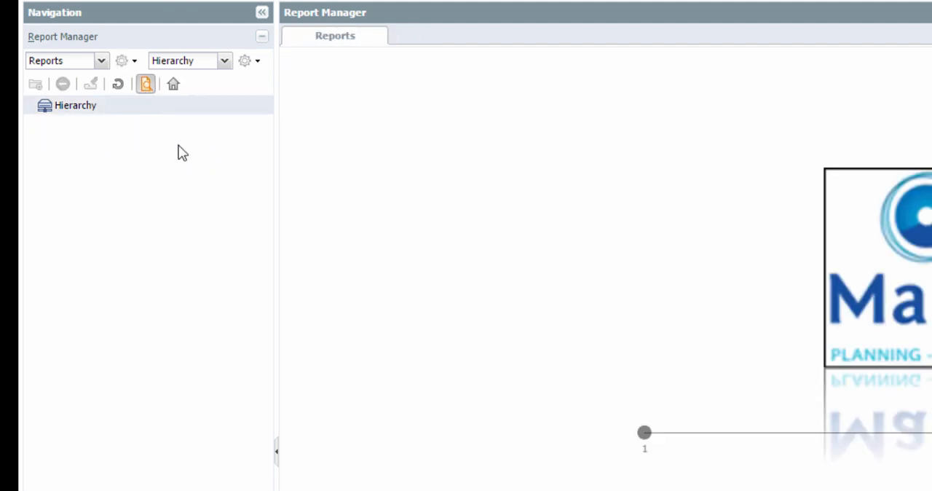
double_click(106, 142)
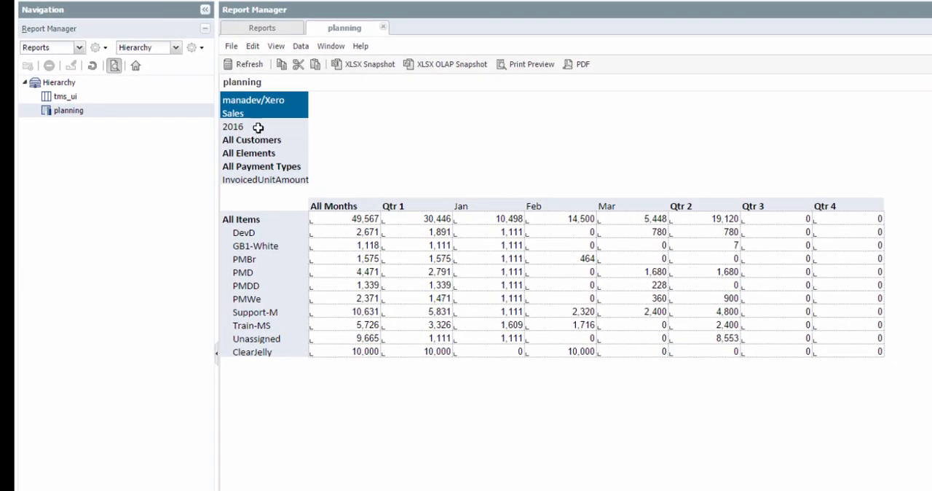
Open the year element chooser in the web report and close it without changes
click(294, 129)
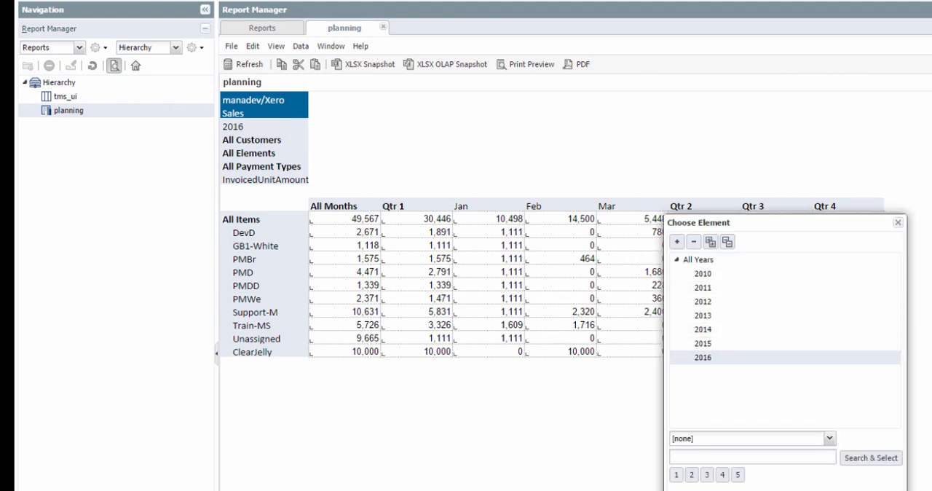
key(Escape)
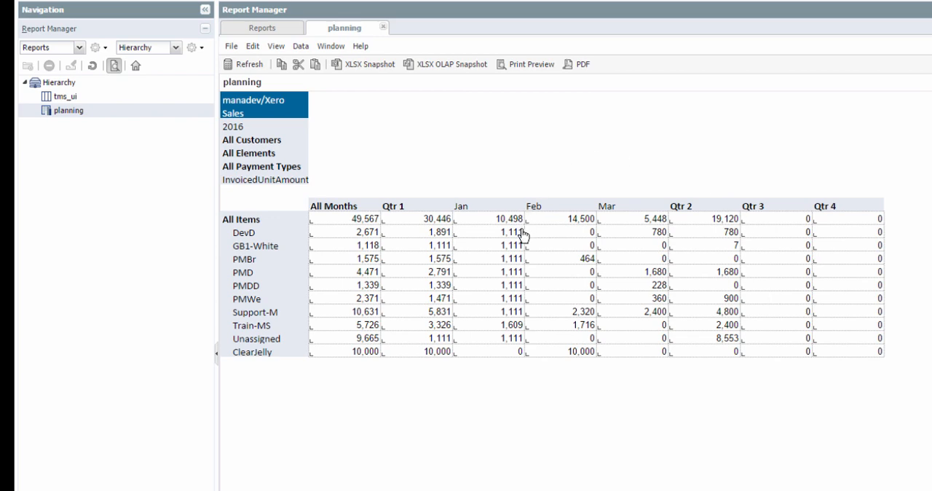
Splash an absolute value of 16000 into the February total for All Items
right_click(571, 222)
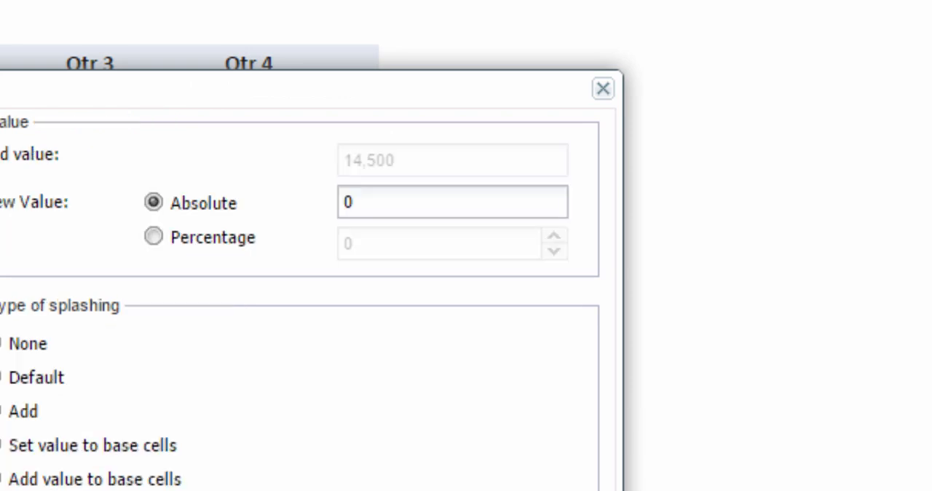
drag(400, 196, 283, 192)
text(16000)
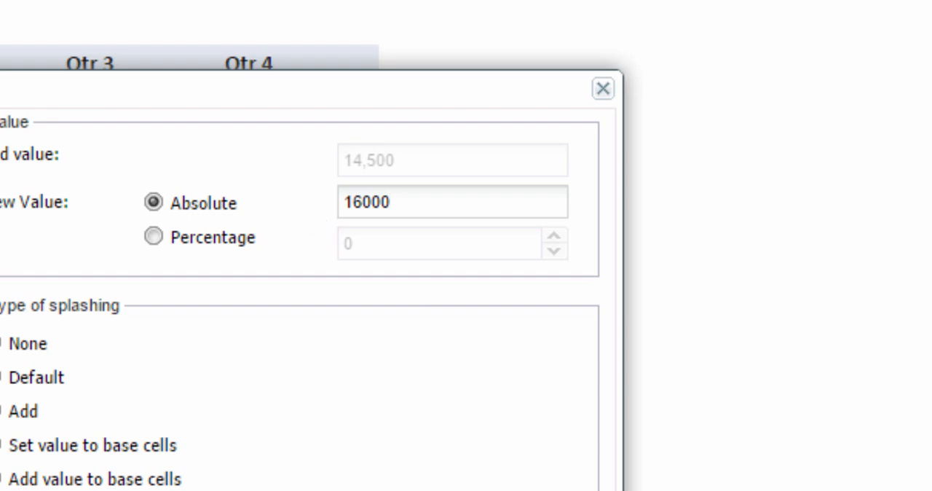
key(Return)
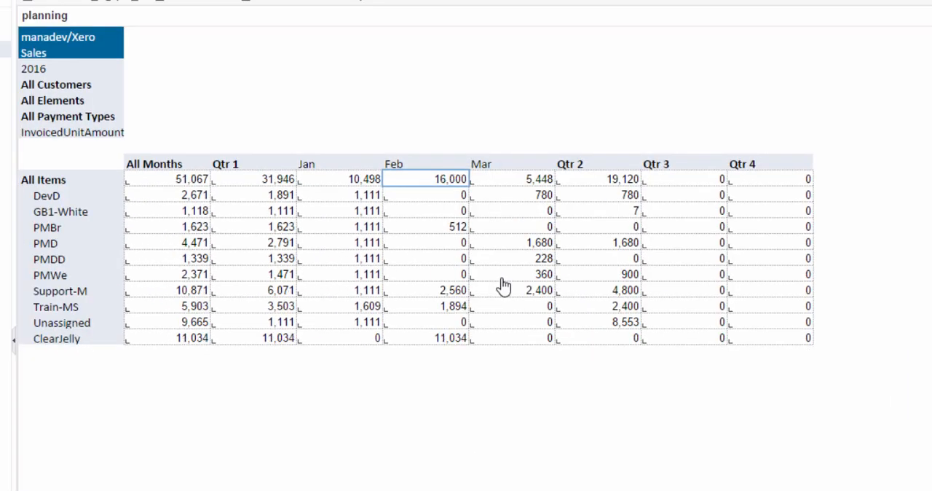